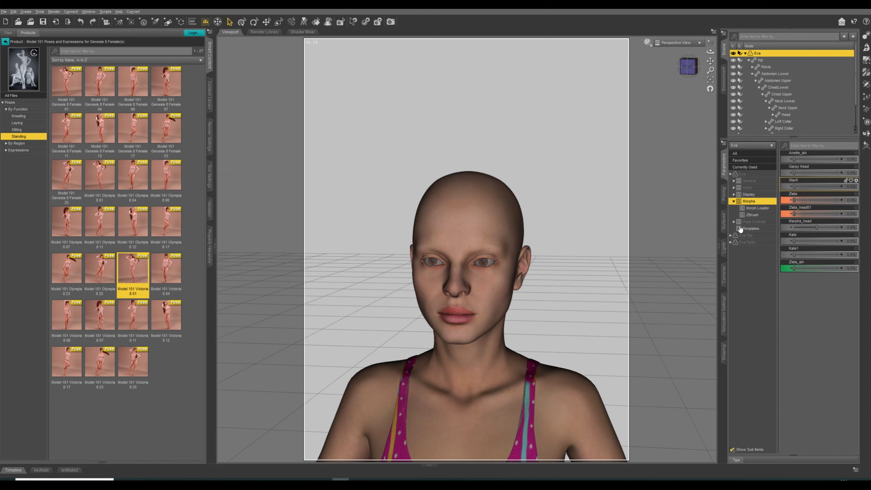
Apply the Marpha_head morph from the Morph Loader group to the figure at 100%.
left_click(751, 210)
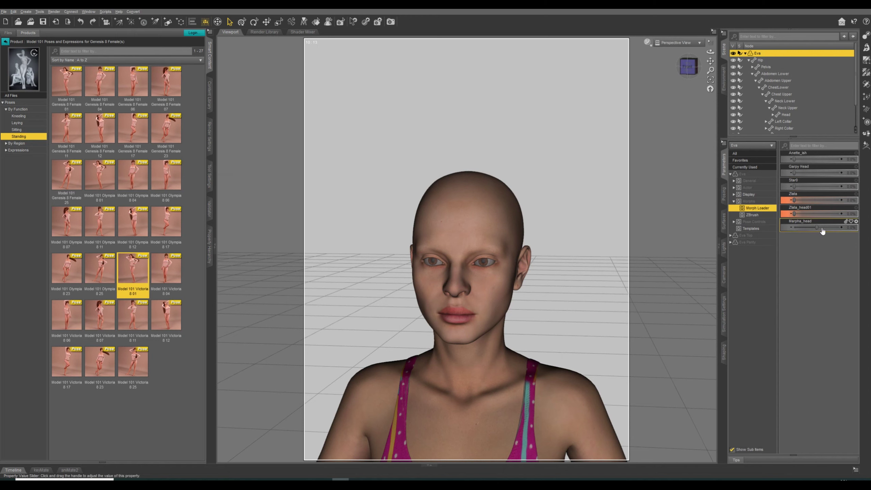
left_click_drag(818, 227, 860, 228)
middle_click_drag(606, 278, 525, 261)
left_click_drag(549, 250, 596, 250, "alt")
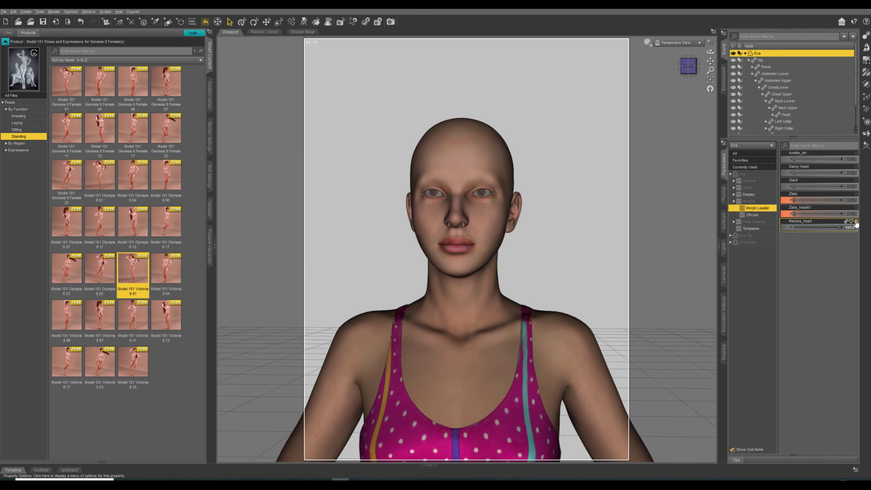
Change the Marpha_head slider's color to pink in its parameter settings and accept the change.
left_click(857, 221)
left_click(856, 229)
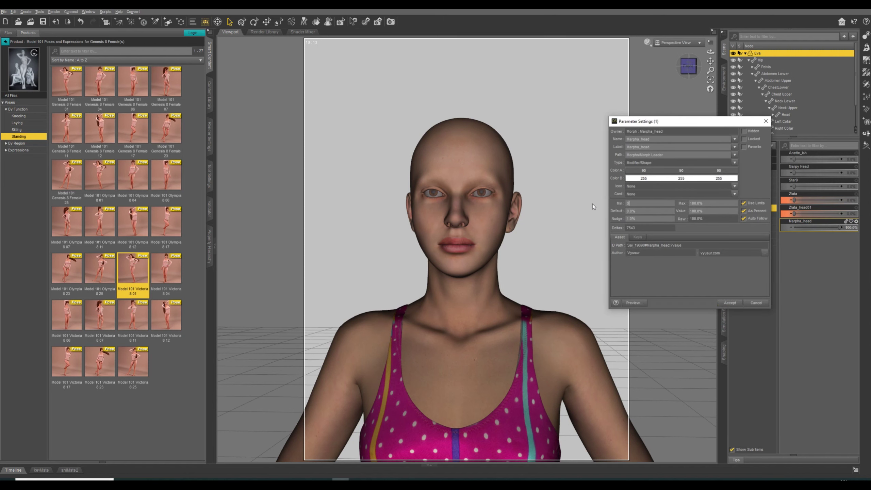
left_click(665, 170)
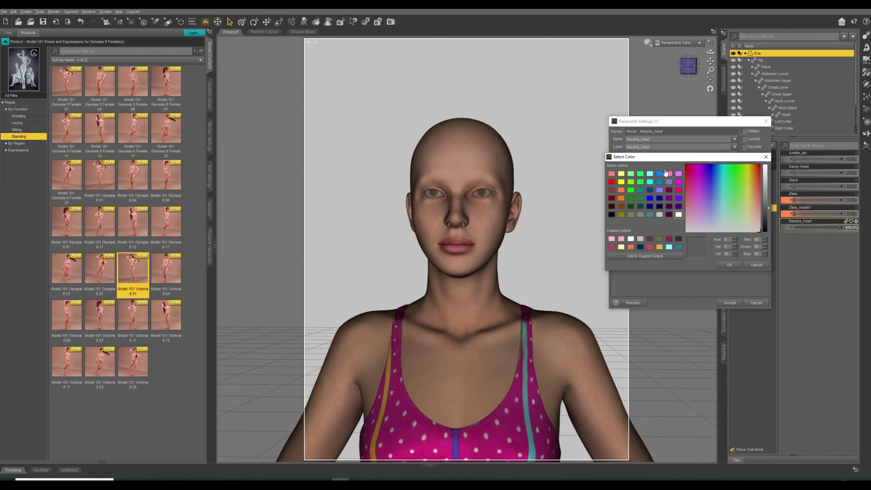
left_click(679, 181)
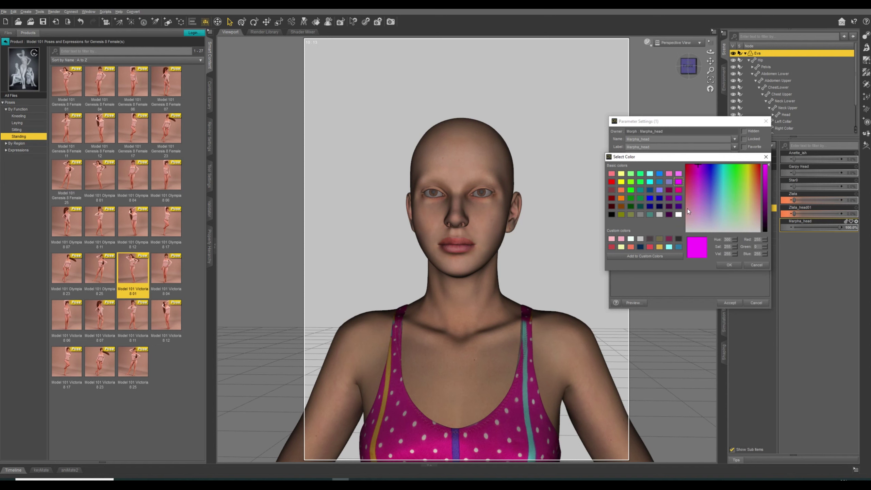
left_click(669, 174)
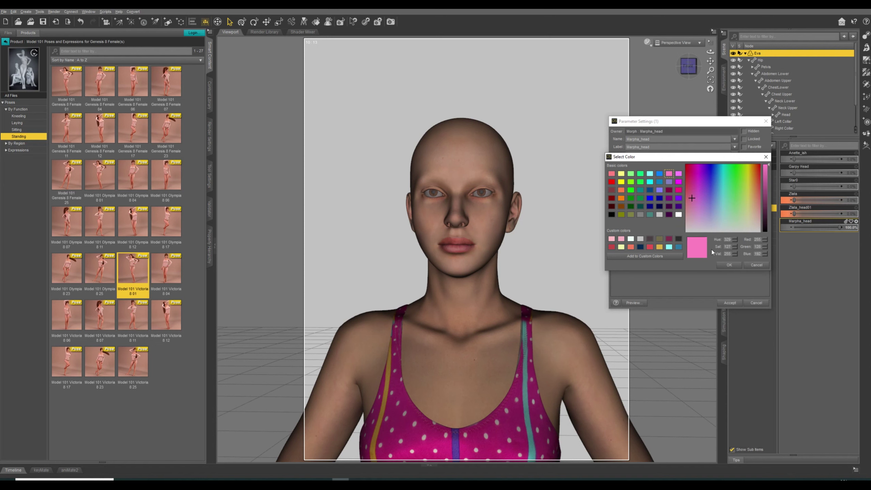
left_click(728, 265)
left_click(730, 303)
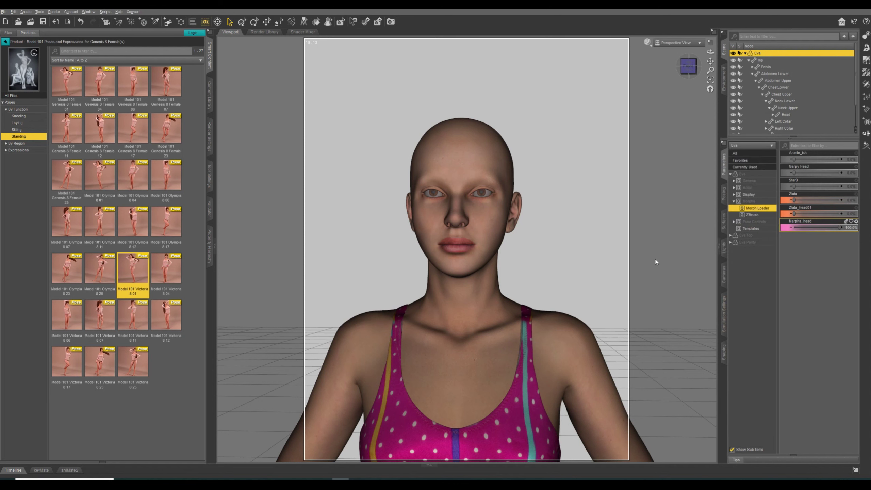
Activate the Joint Editor and open Adjust Rigging To Shape for the figure.
left_click(865, 85)
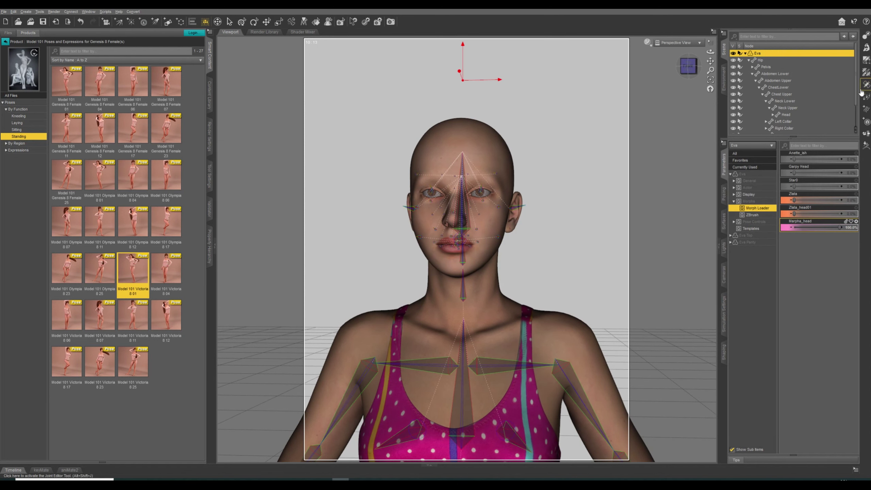
right_click(578, 158)
mouse_move(599, 174)
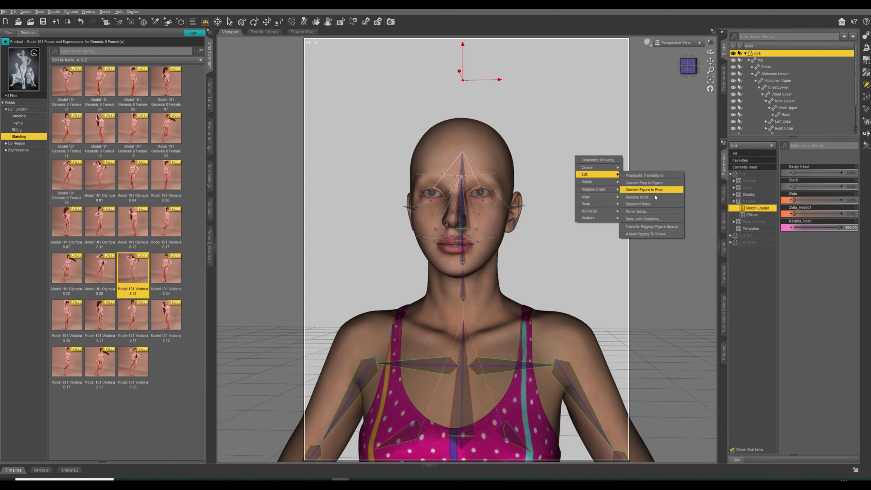
left_click(641, 234)
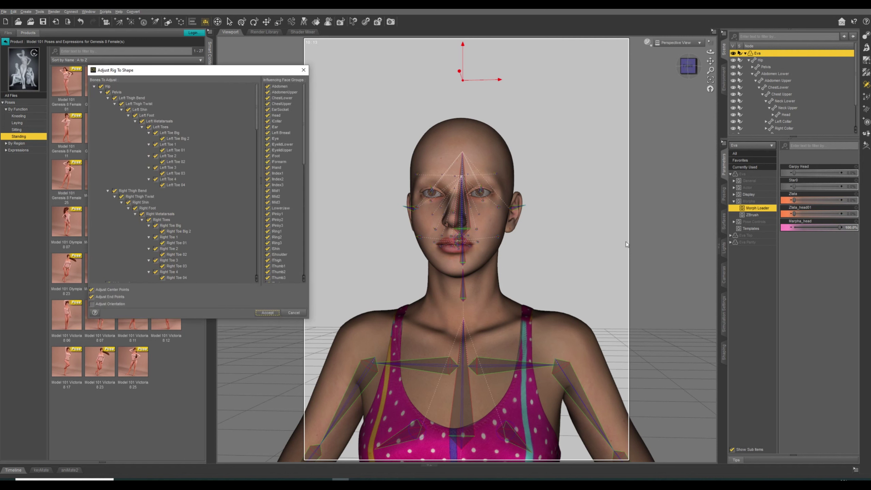
Uncheck the hip and all its child bones among the bones to adjust, and collapse the pelvis branch.
left_click(119, 87)
right_click(119, 87)
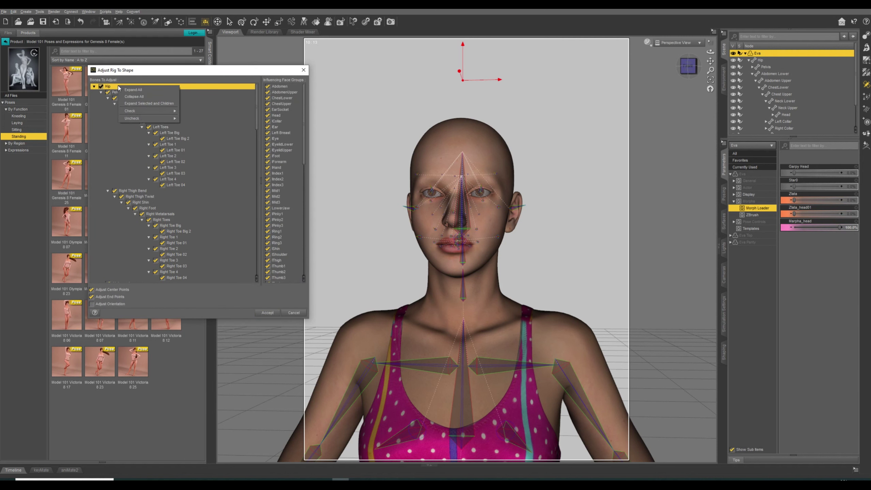
mouse_move(130, 120)
left_click(187, 120)
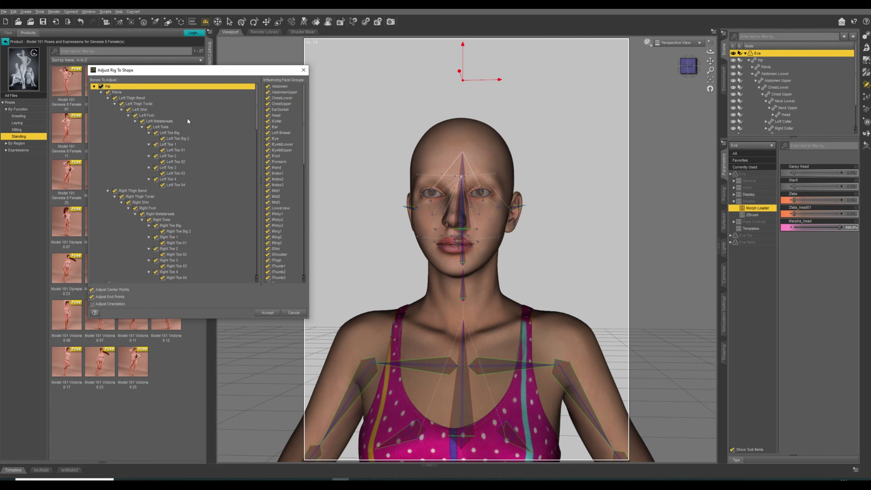
left_click(101, 92)
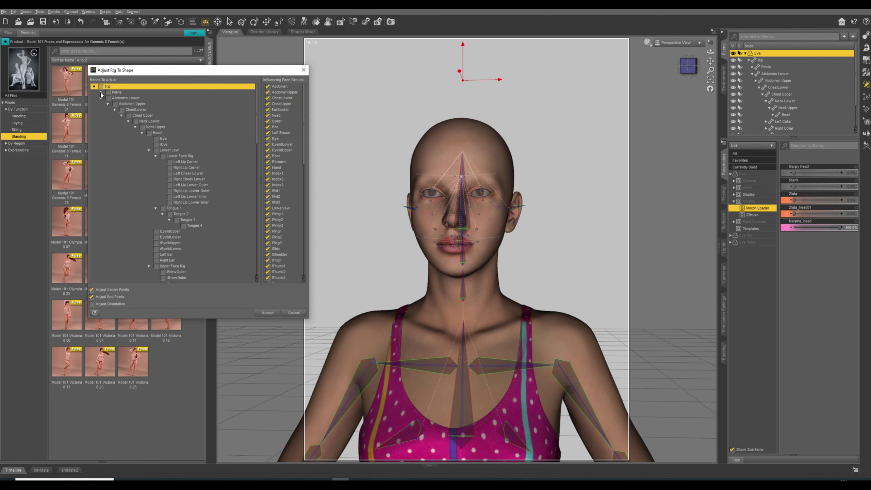
Check Neck Lower and all its child bones, and adjust their rigging to the new head shape.
left_click(159, 121)
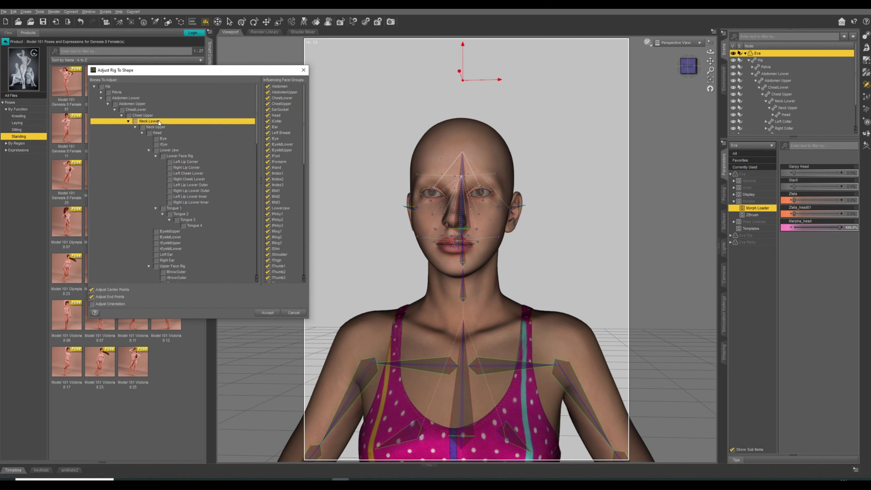
right_click(159, 121)
mouse_move(215, 148)
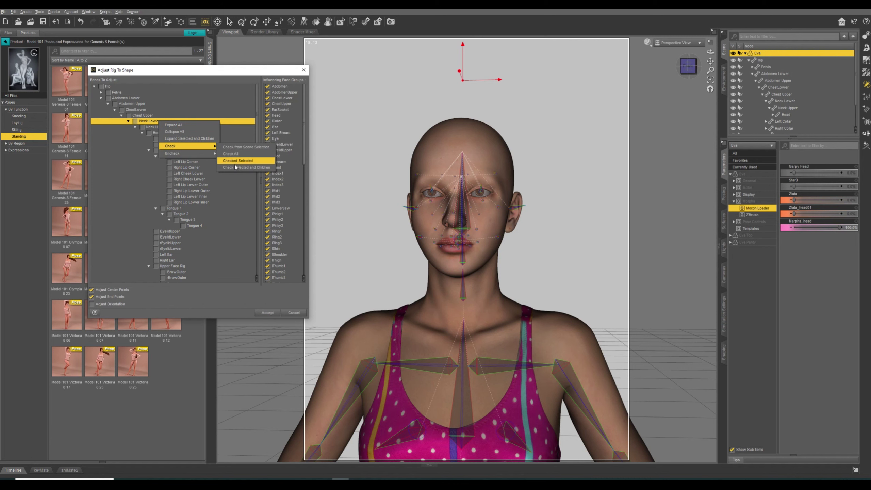
left_click(246, 167)
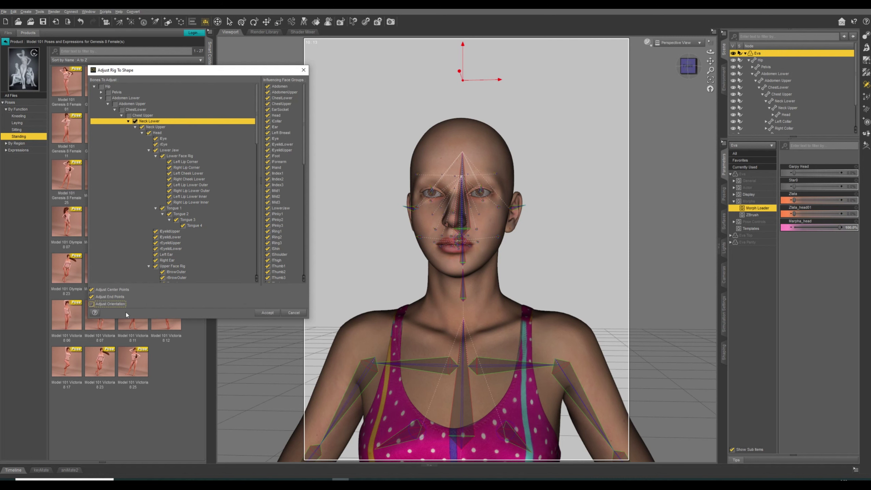
left_click(267, 312)
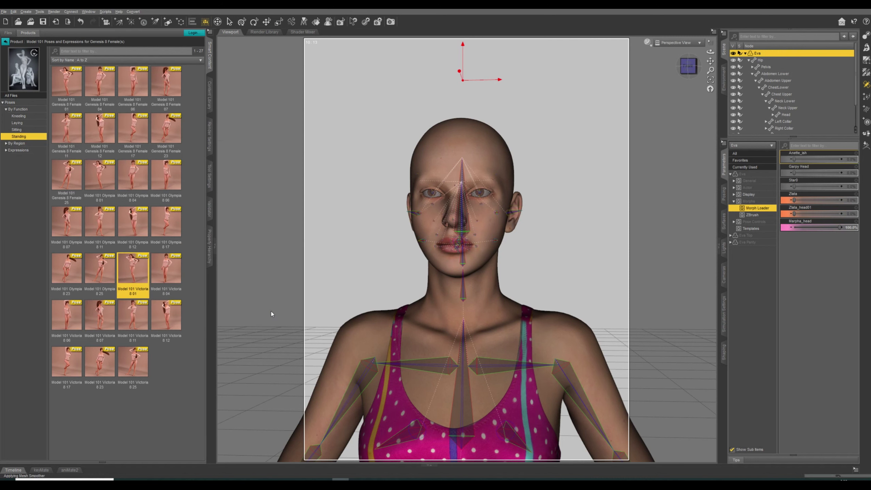
Close the figure's left upper eyelid by raising its Up-Down rotation to the upper limit.
scroll(621, 180, "up", 3)
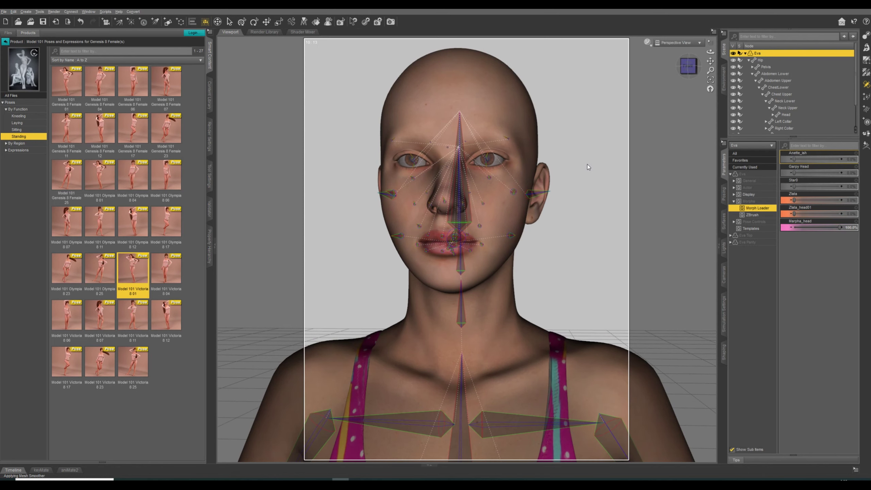
middle_click_drag(587, 165, 591, 215)
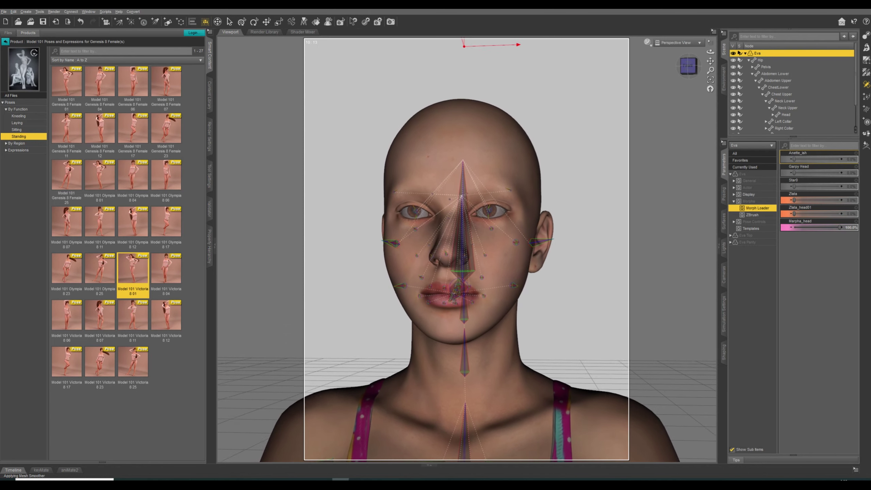
scroll(587, 178, "up", 3)
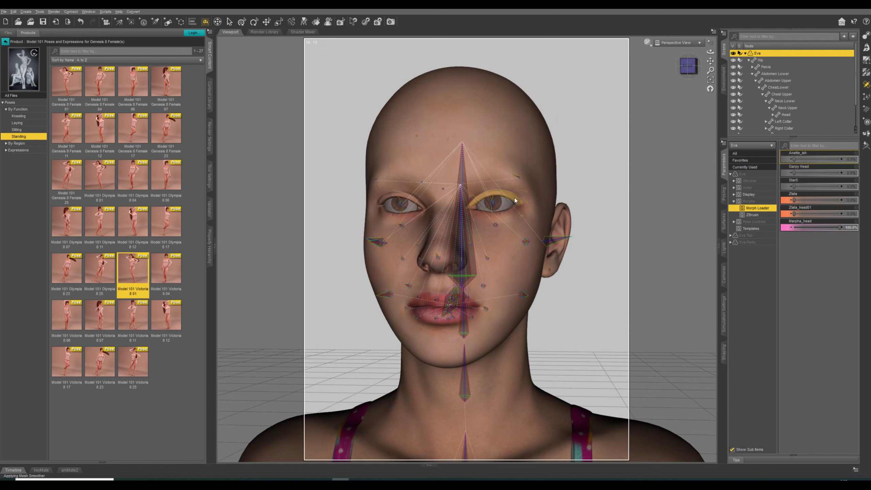
left_click(515, 197)
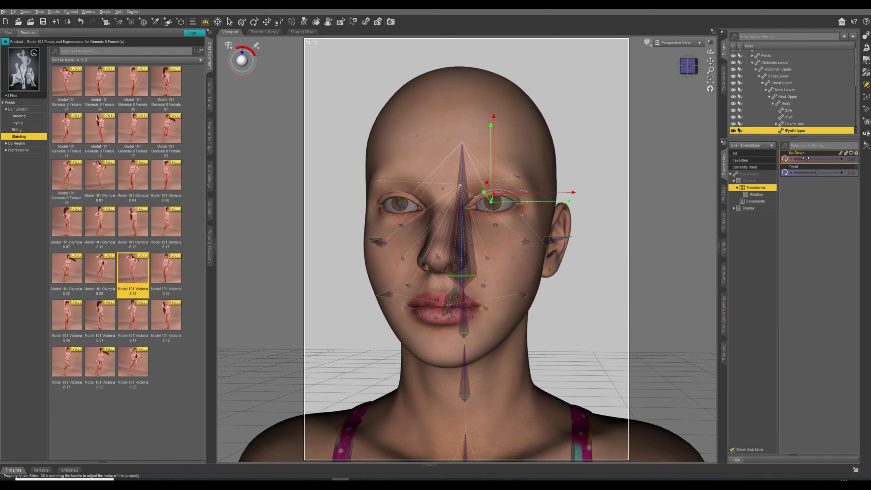
left_click_drag(805, 158, 842, 159)
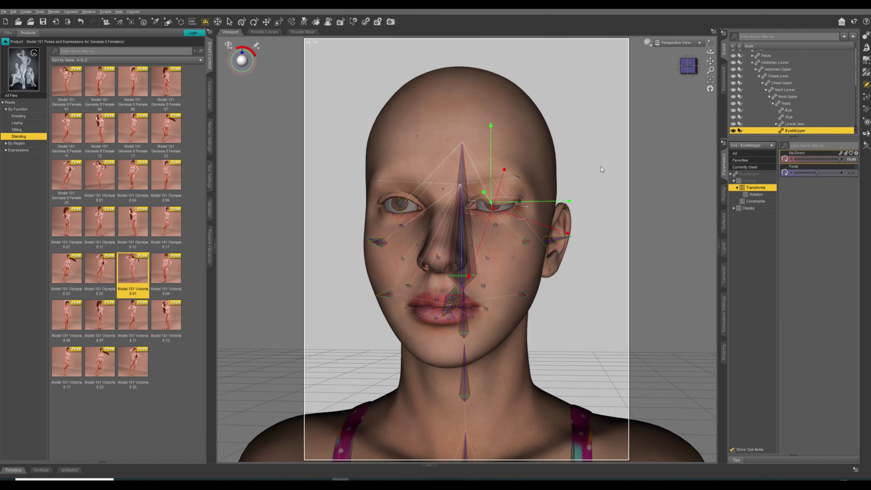
Hide the content pane beside the viewport and turn off Show Aspect Frame.
mouse_move(710, 52)
left_mouse_down()
mouse_move(683, 66)
mouse_move(710, 65)
left_mouse_up()
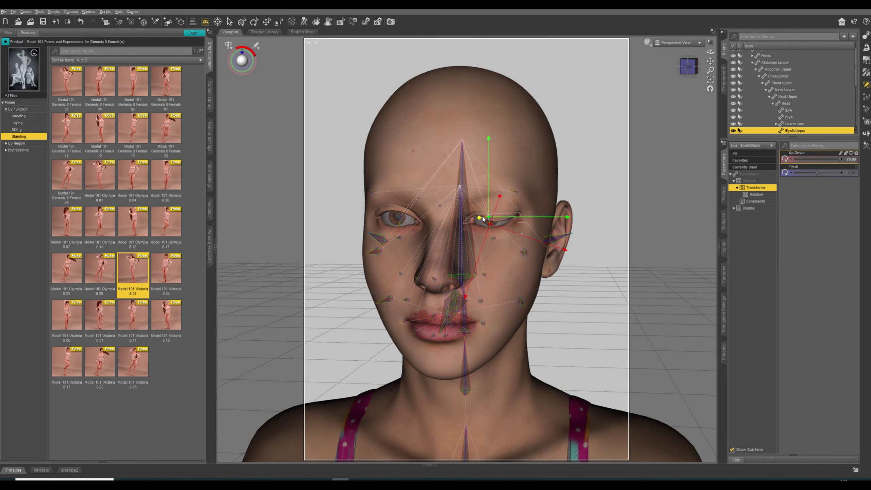
left_click_drag(491, 220, 407, 206, "ctrl+alt")
key("ctrl+f")
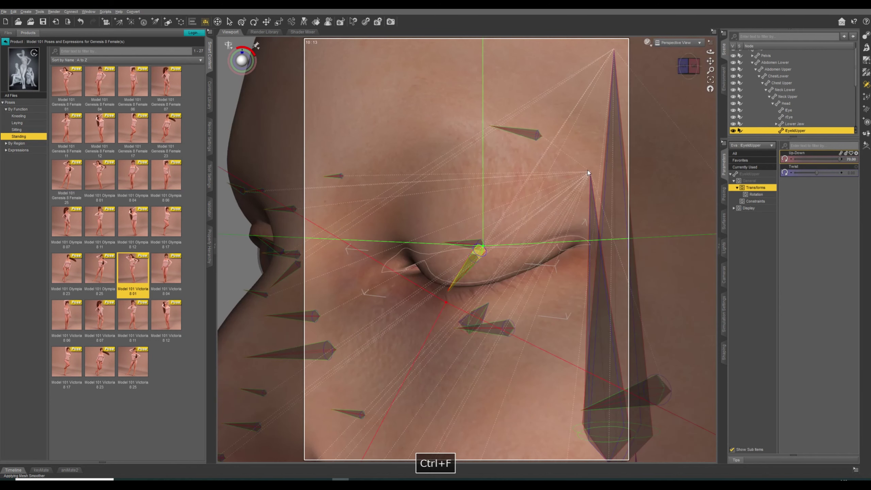
scroll(477, 200, "down", 3)
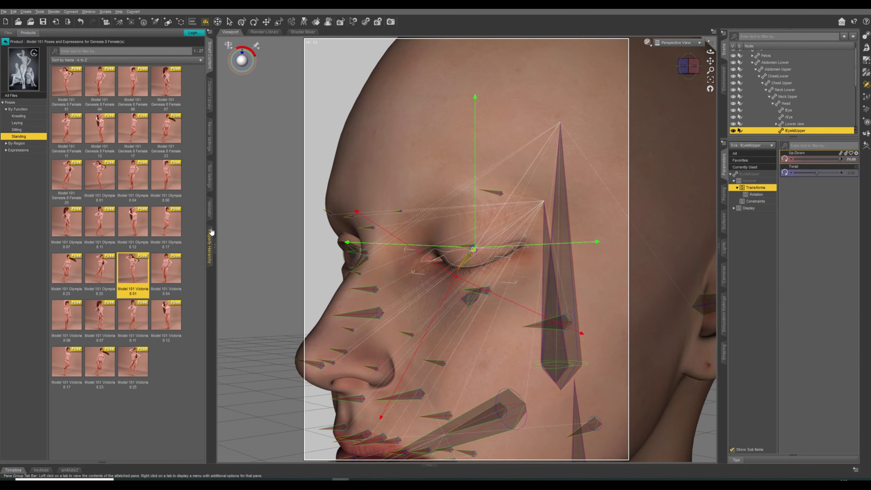
left_click(215, 246)
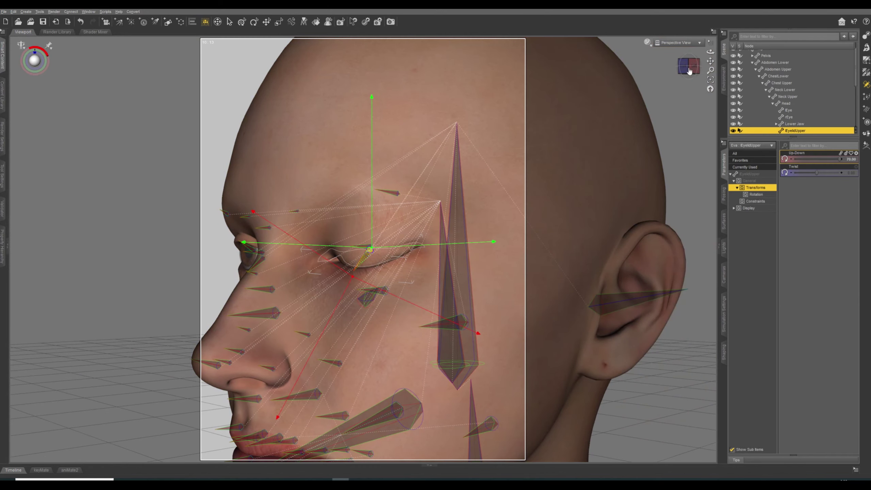
left_click(710, 42)
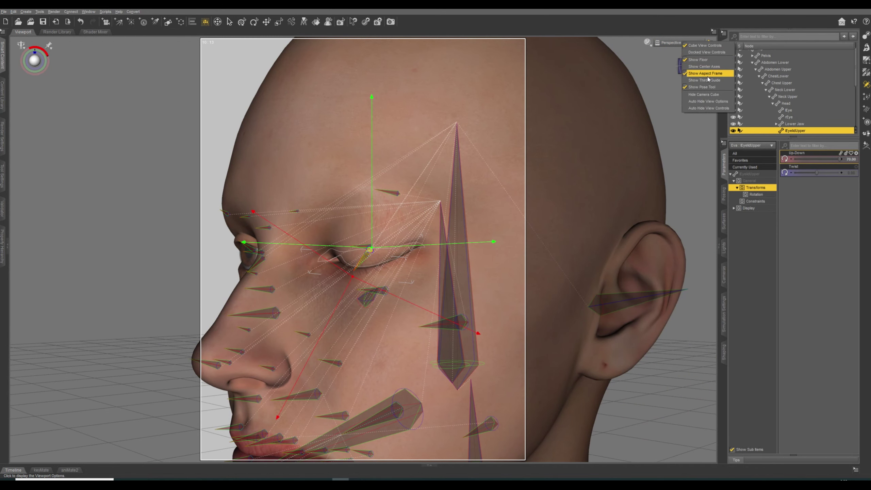
left_click(706, 73)
Align the left upper eyelid bone's joint with the Joint Editor's Align command.
scroll(589, 142, "up", 1)
left_click_drag(710, 51, 718, 52)
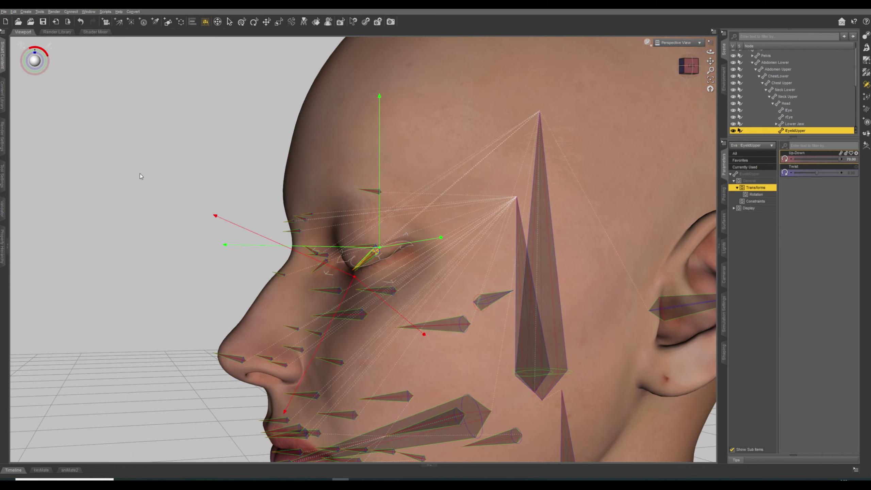
right_click(140, 173)
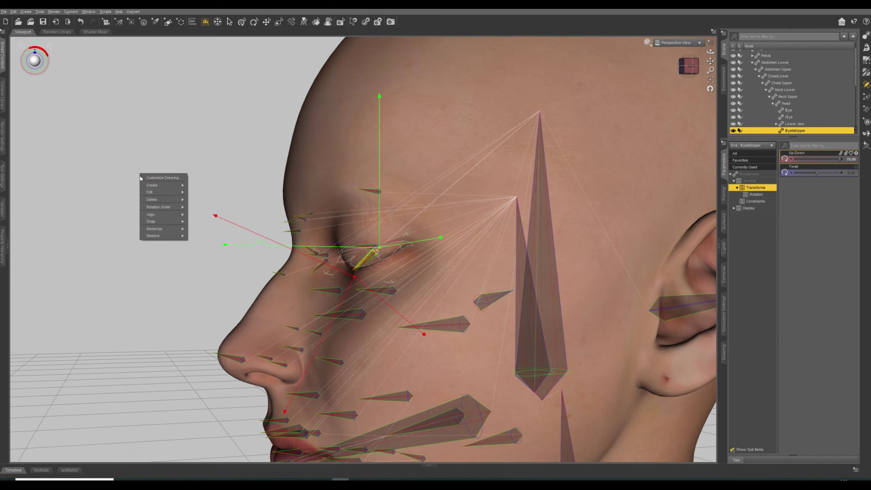
mouse_move(171, 215)
left_click(196, 221)
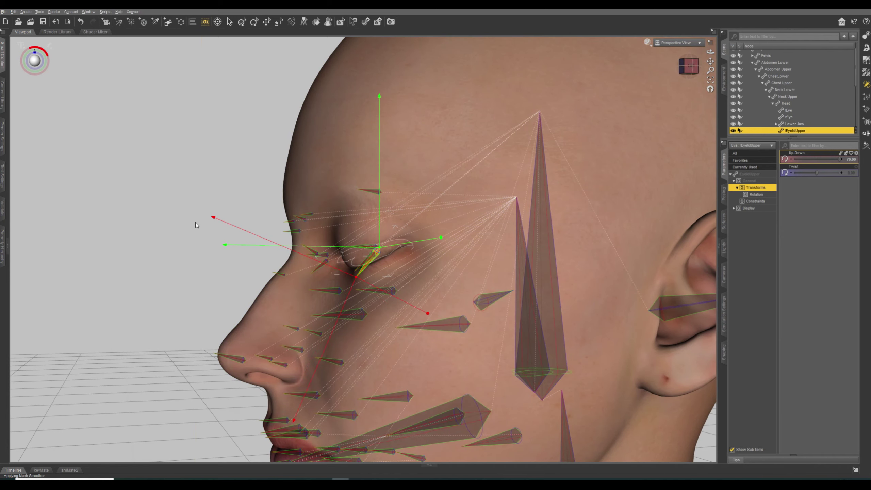
Shift the left upper eyelid joint's center point slightly along its depth axis so the lid closes better.
left_click_drag(189, 235, 302, 209, "ctrl+alt")
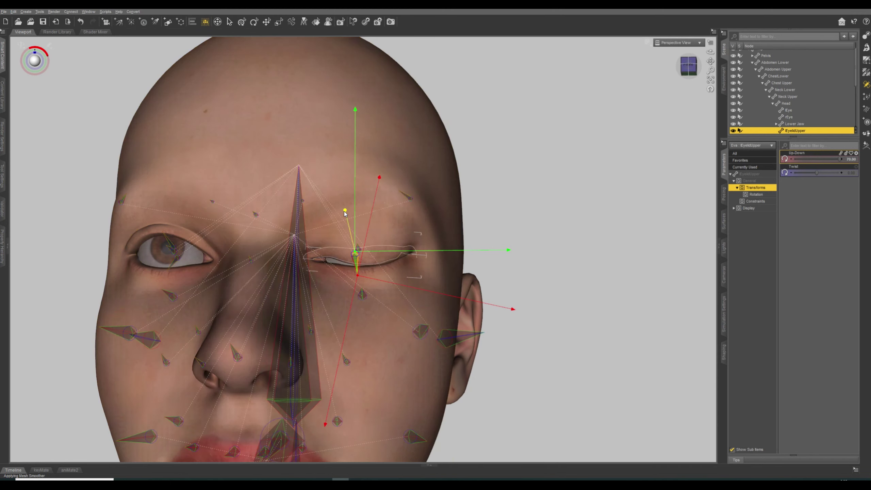
left_click_drag(346, 213, 346, 214)
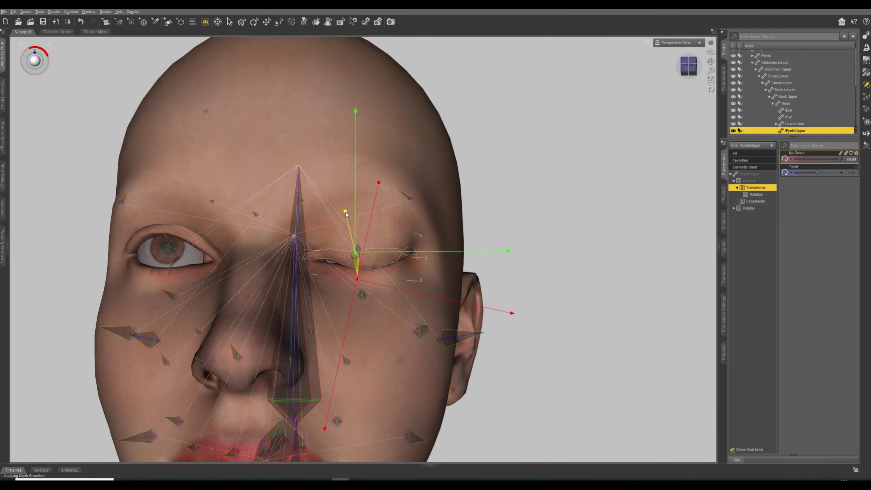
middle_click_drag(564, 197, 436, 196)
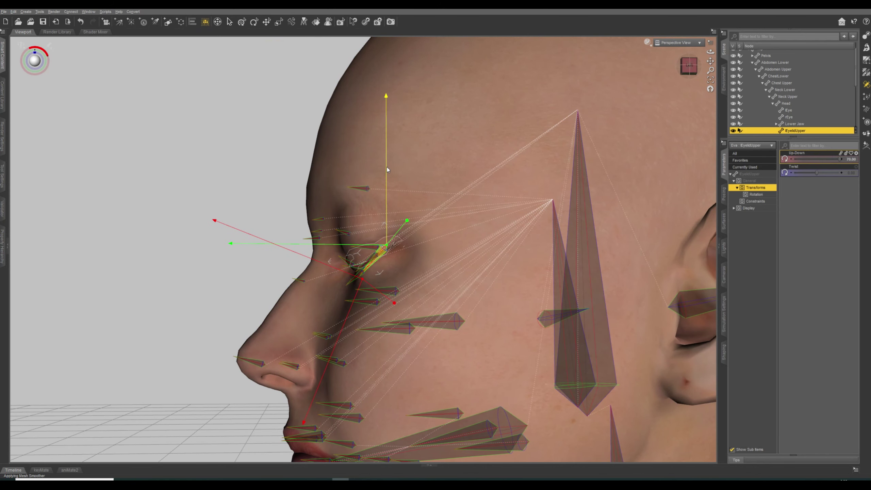
Realign the left upper eyelid bone to suit its shifted center point.
middle_click_drag(225, 178, 328, 180)
right_click(565, 203)
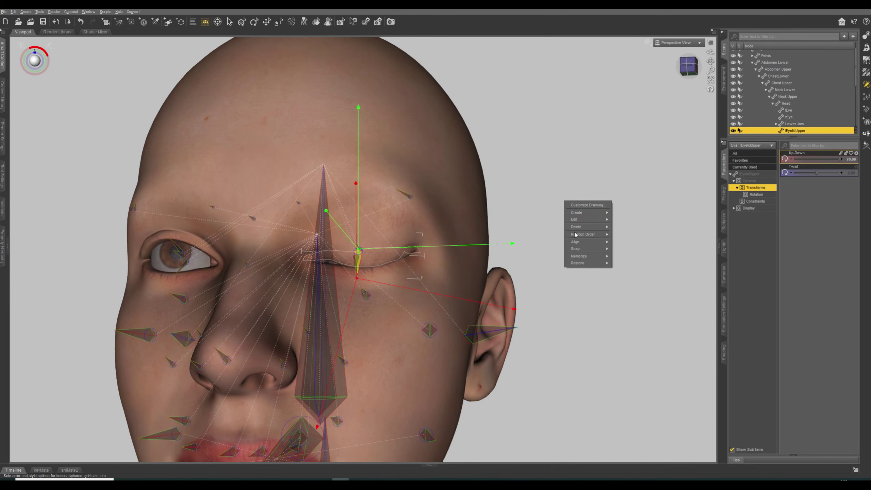
mouse_move(580, 241)
left_click(620, 249)
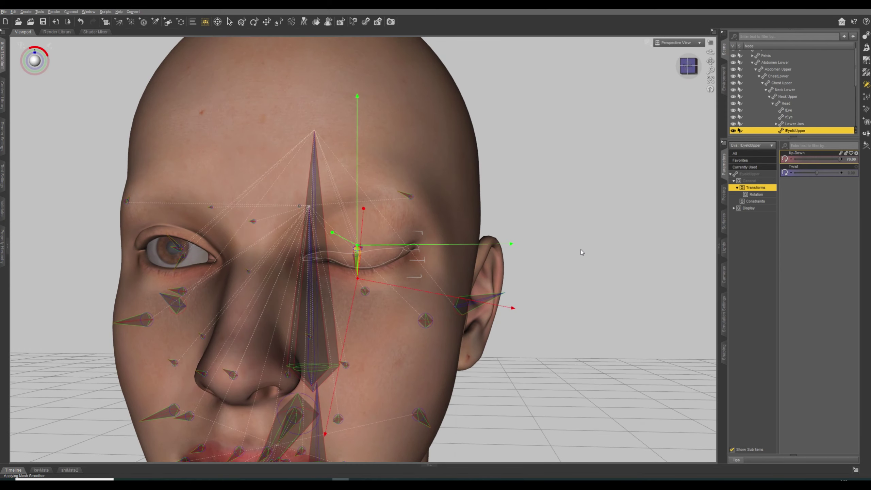
From a zeroed pose, shift the left upper eyelid joint's end point slightly sideways and align the node to it.
key("ctrl+e")
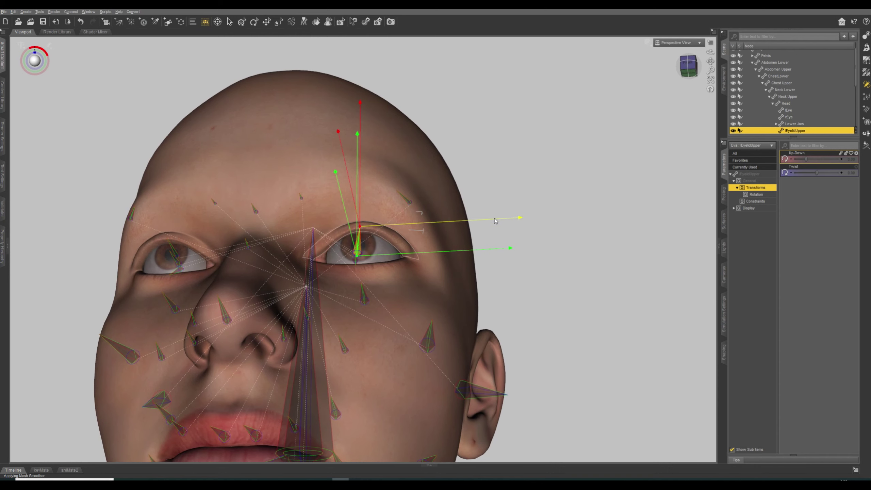
left_click_drag(494, 217, 491, 218)
right_click(568, 224)
mouse_move(590, 264)
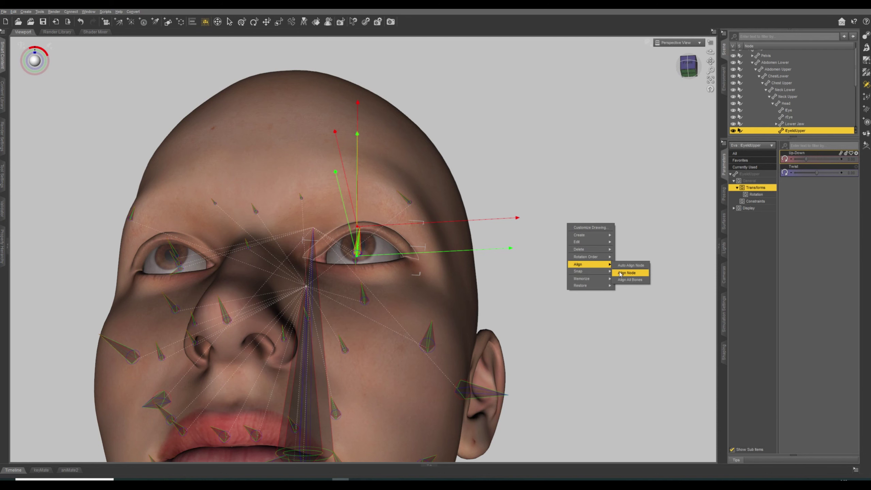
left_click(620, 272)
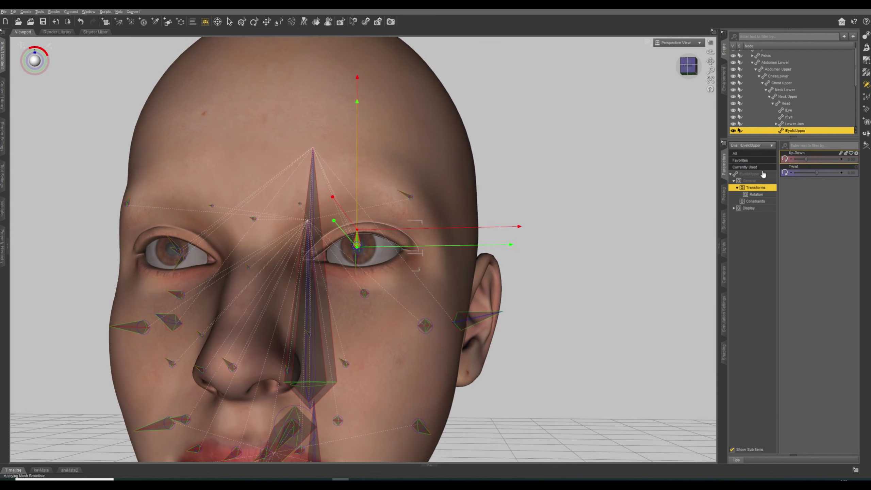
Close the left upper eyelid with Up-Down, nudge its joint's center point along the depth axis, and align the node.
left_click_drag(806, 159, 844, 159)
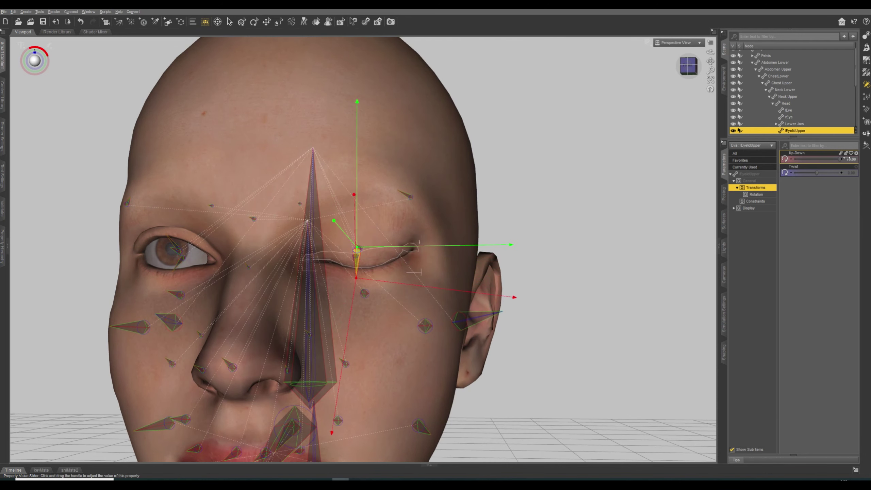
left_click_drag(570, 175, 511, 196, "ctrl+alt")
left_click_drag(339, 242, 340, 239)
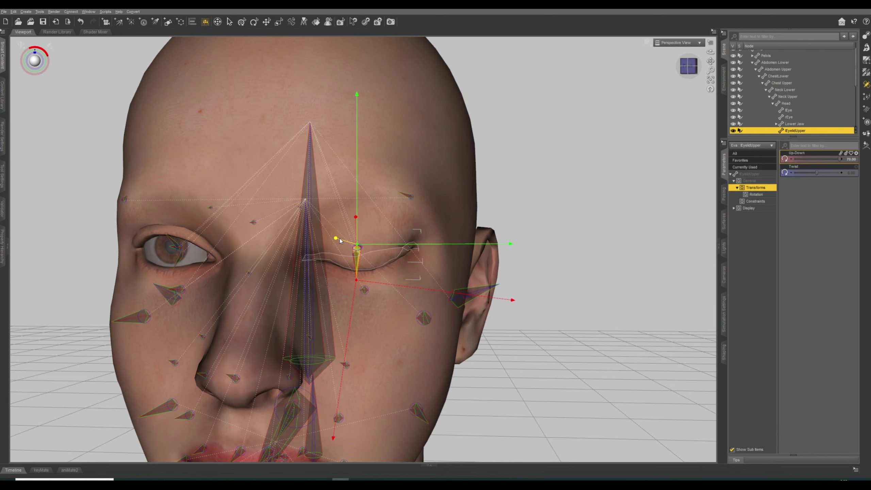
mouse_move(511, 201)
left_mouse_down("ctrl+alt")
mouse_move(406, 191)
mouse_move(514, 189)
mouse_move(506, 200)
left_mouse_up("ctrl+alt")
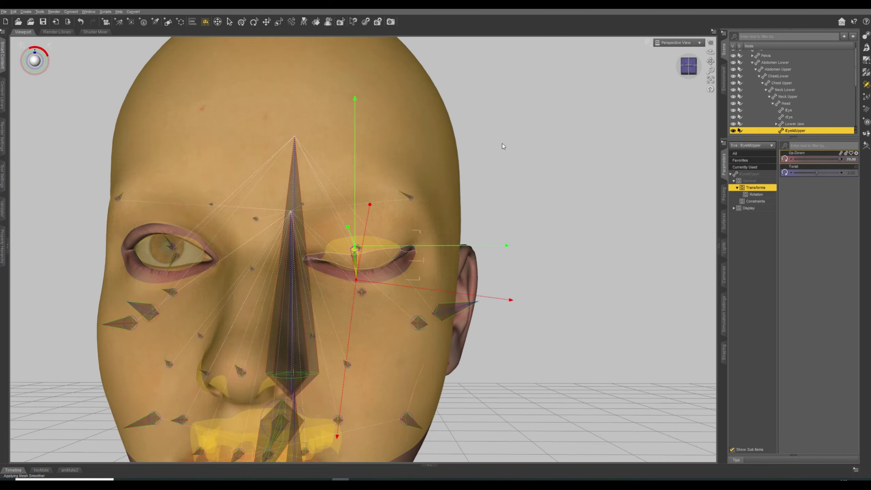
mouse_move(502, 144)
left_mouse_down("ctrl+alt")
mouse_move(325, 148)
mouse_move(503, 144)
left_mouse_up("ctrl+alt")
right_click(536, 152)
mouse_move(559, 194)
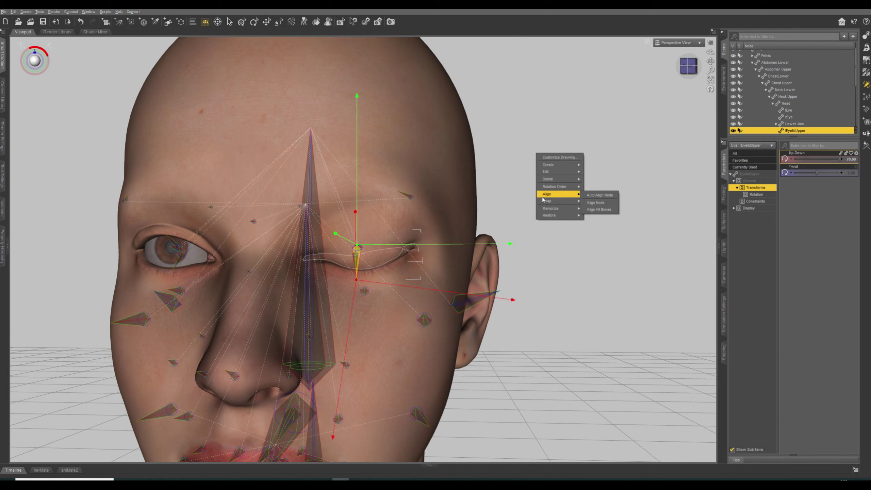
left_click(597, 203)
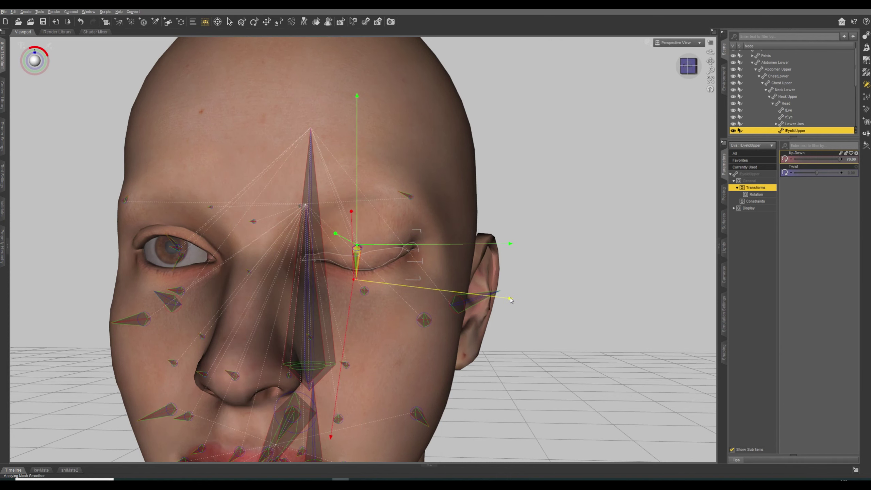
Align the left upper eyelid node again to match its adjusted end point.
right_click(570, 198)
mouse_move(604, 239)
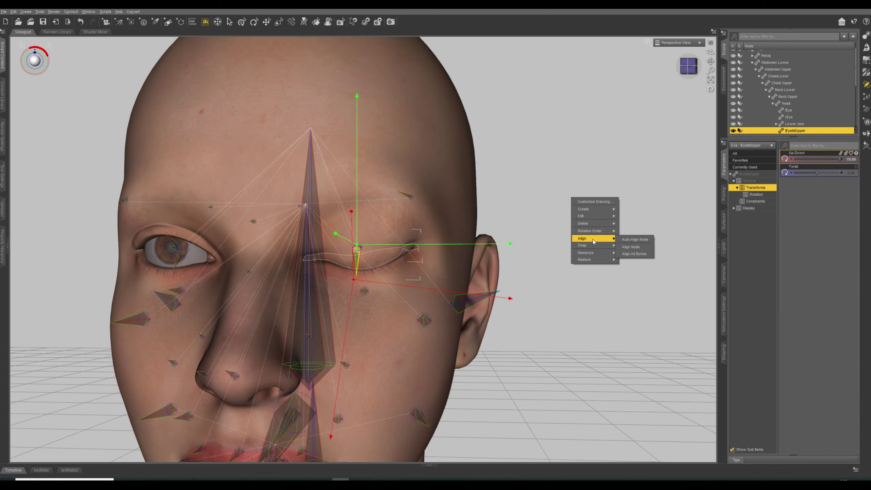
left_click(626, 247)
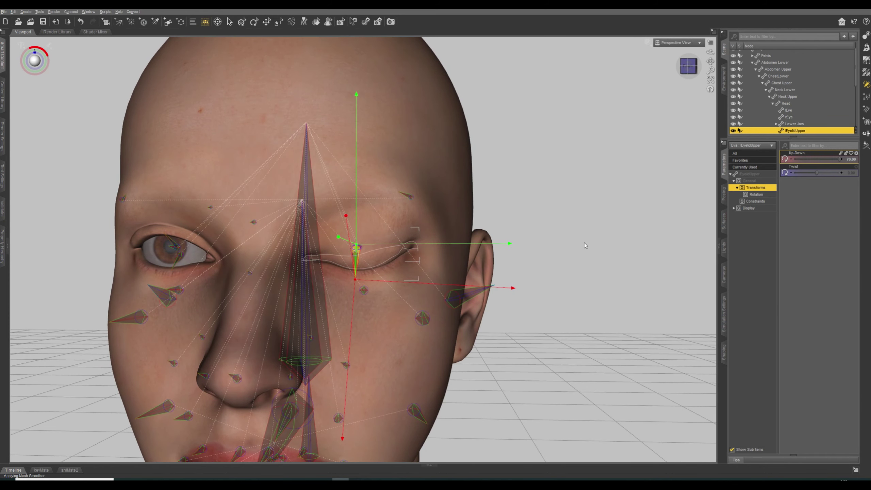
Zero the pose and mirror the left upper eyelid's joint to the opposite side.
key("ctrl+e")
right_click(575, 165)
mouse_move(593, 186)
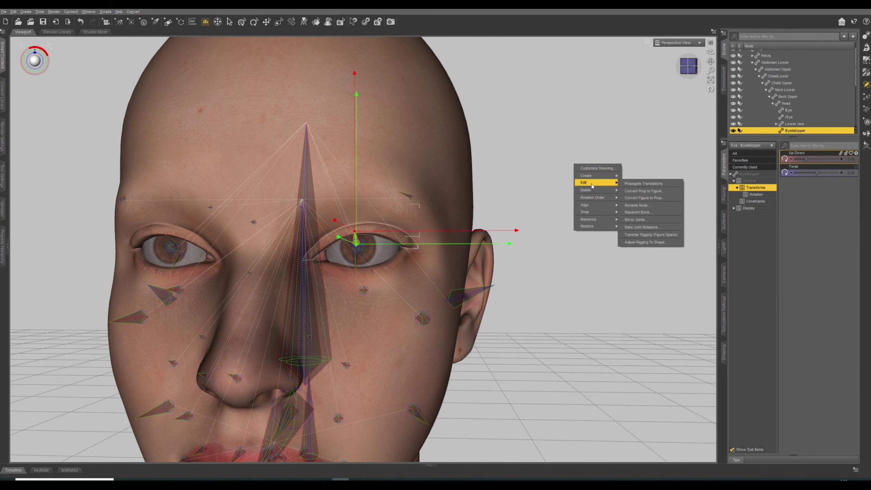
left_click(635, 220)
left_click(610, 188)
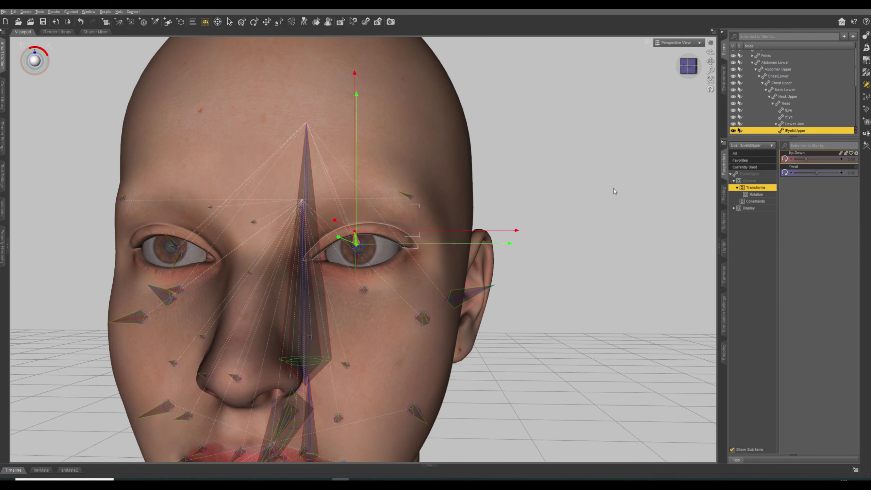
Select the left eye bone and rotate the eye upward with Up-Down to check how it sits in the socket.
middle_click_drag(543, 187, 605, 144)
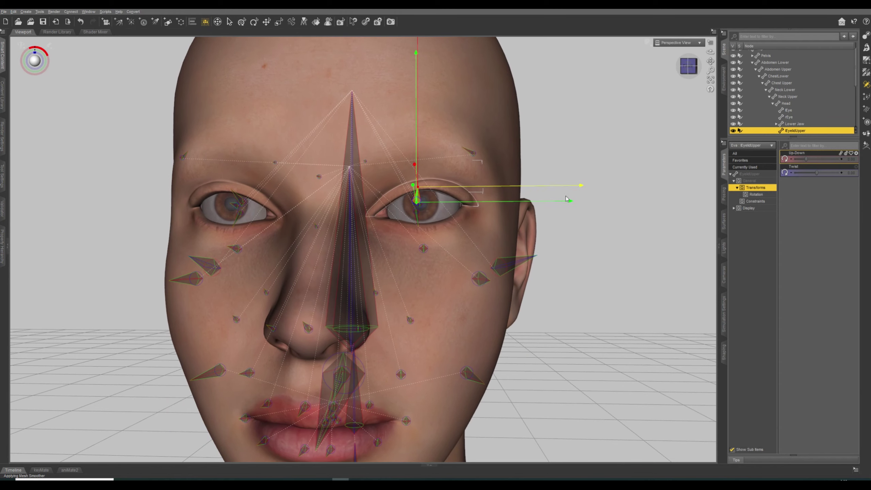
left_click(436, 211)
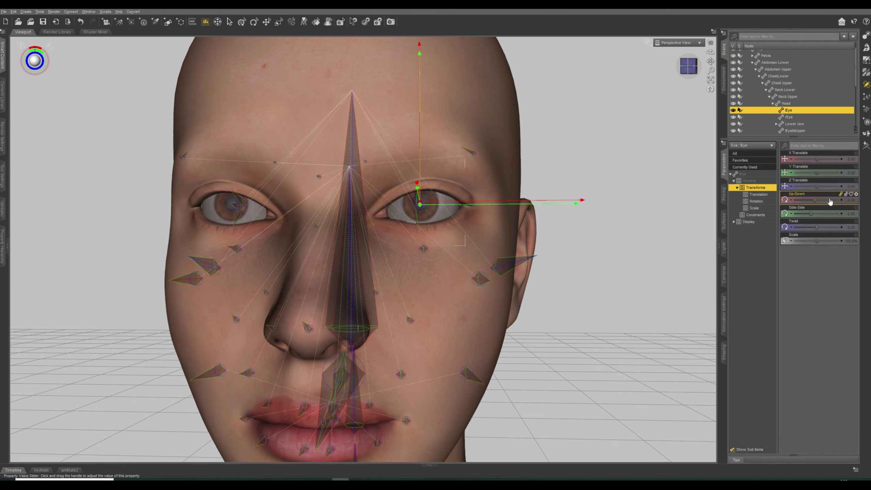
left_click_drag(815, 199, 770, 200)
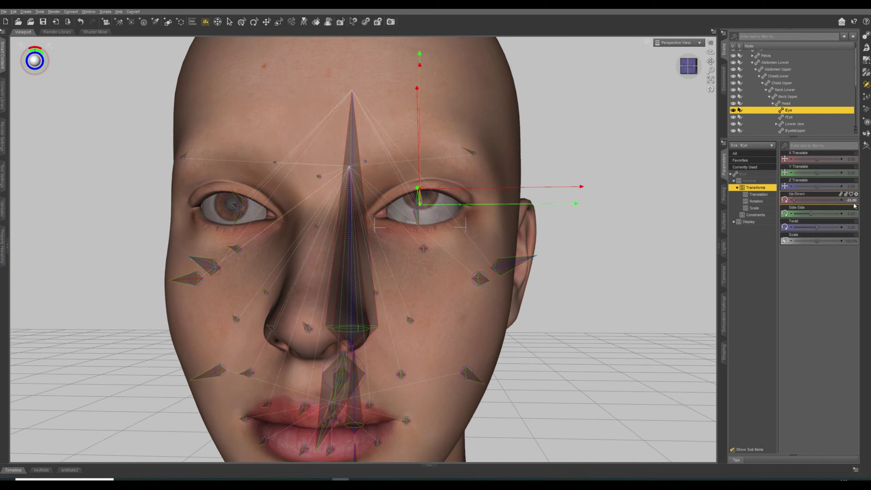
Try shifting the left eye joint's center point slightly while the eye is rotated upward.
left_click_drag(635, 189, 600, 191, "ctrl+alt")
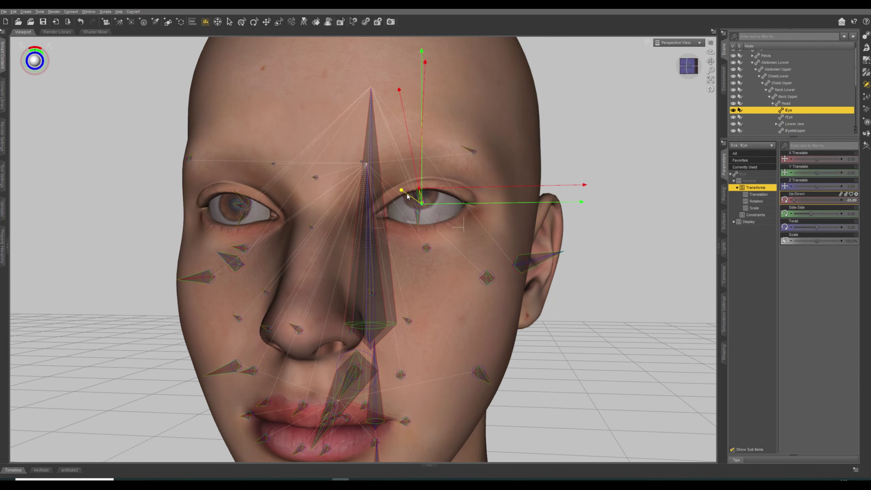
left_click_drag(407, 194, 406, 196)
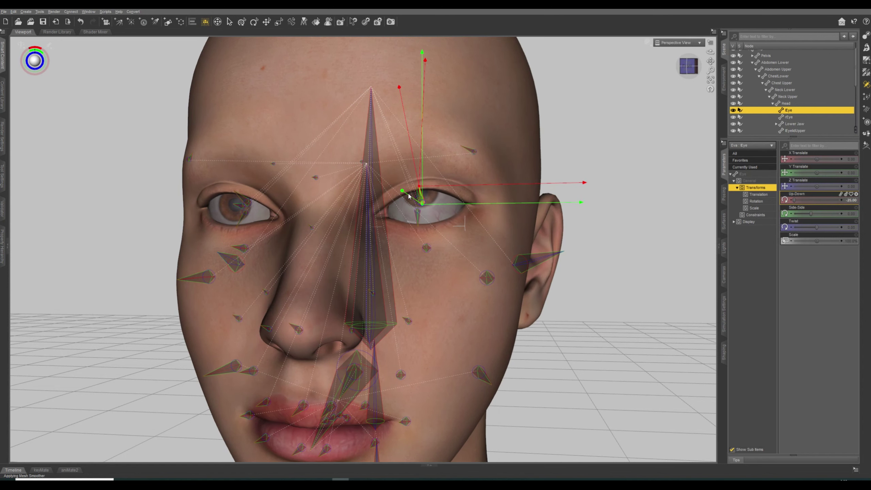
key("ctrl+z")
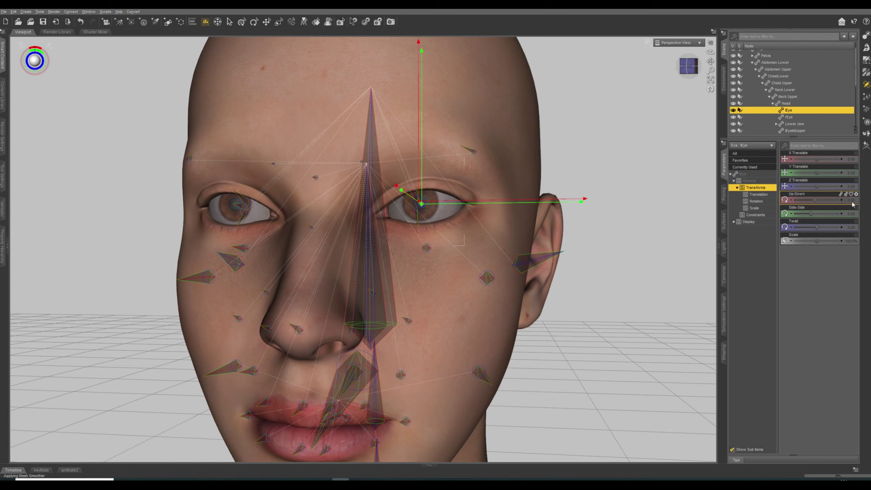
Turn the left eye toward the nose with Side-Side and shift its joint's center point so the eyeball fits the socket.
left_click_drag(809, 212, 792, 211)
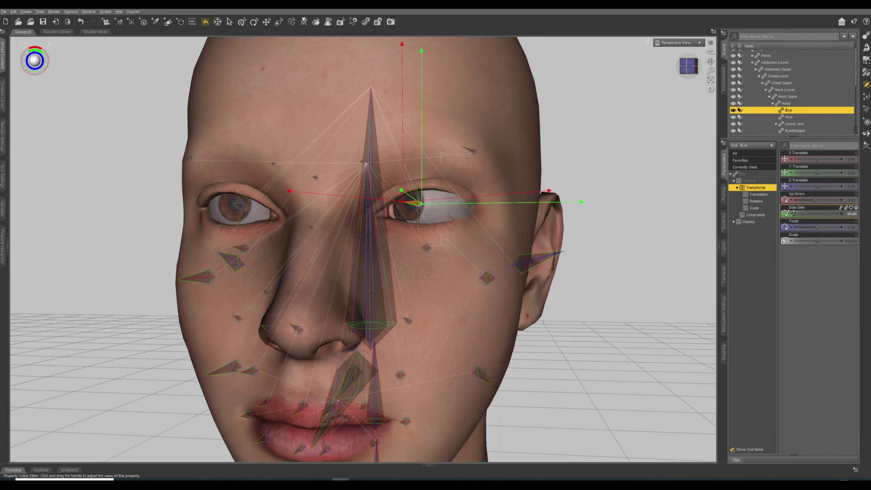
middle_click_drag(555, 172, 556, 181)
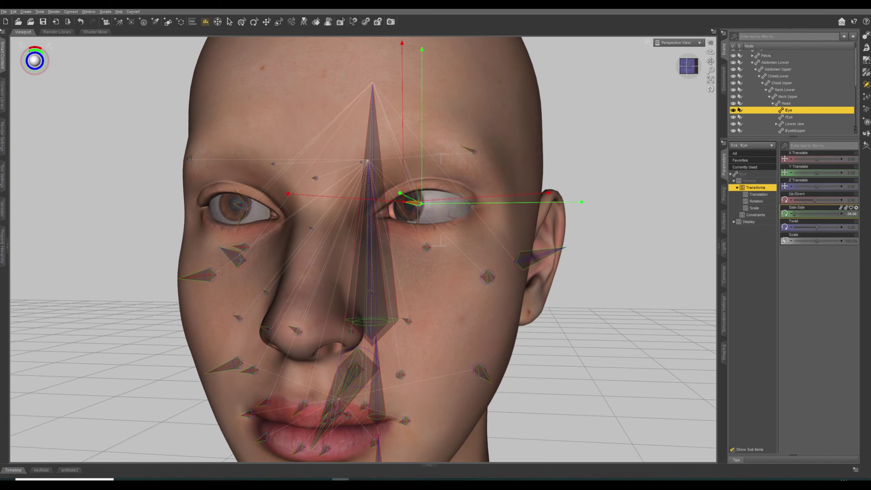
left_click_drag(409, 197, 413, 195)
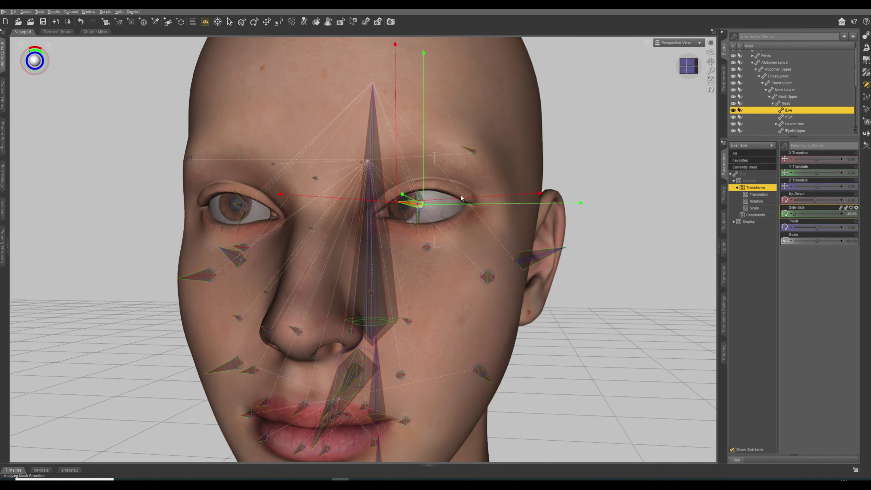
mouse_move(794, 214)
left_mouse_down()
mouse_move(838, 214)
mouse_move(795, 214)
left_mouse_up()
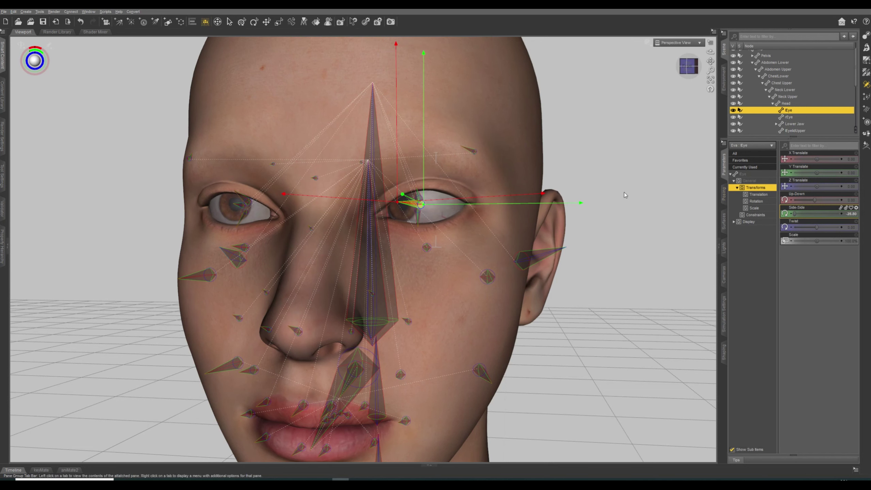
Align the left eye node to its adjusted center point and check its Up-Down rotation from a zeroed pose.
right_click(585, 164)
mouse_move(593, 204)
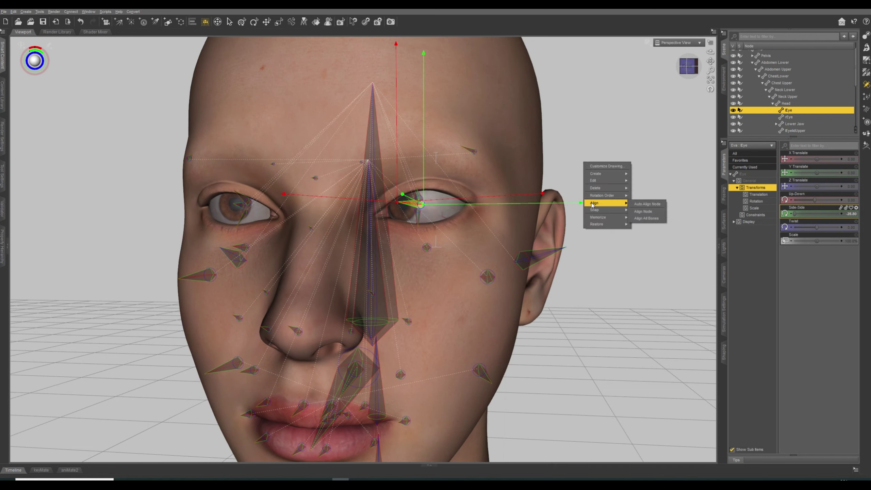
left_click(640, 212)
key("ctrl+e")
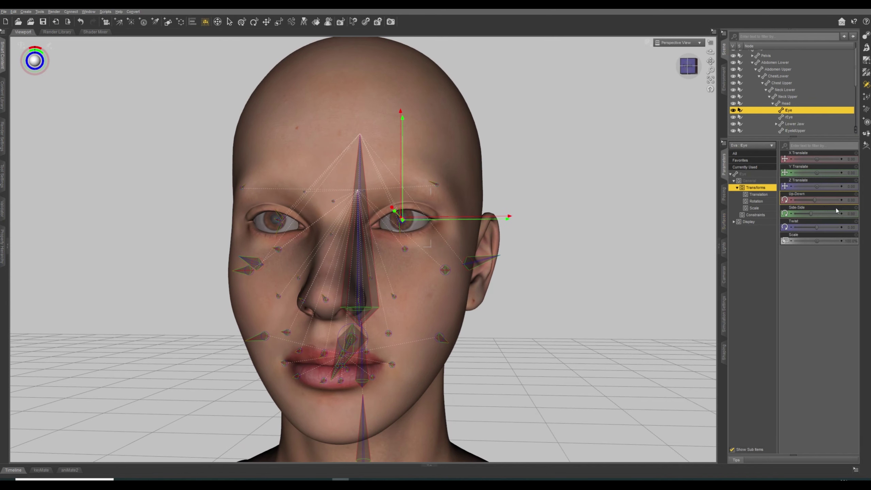
left_click_drag(815, 199, 774, 199)
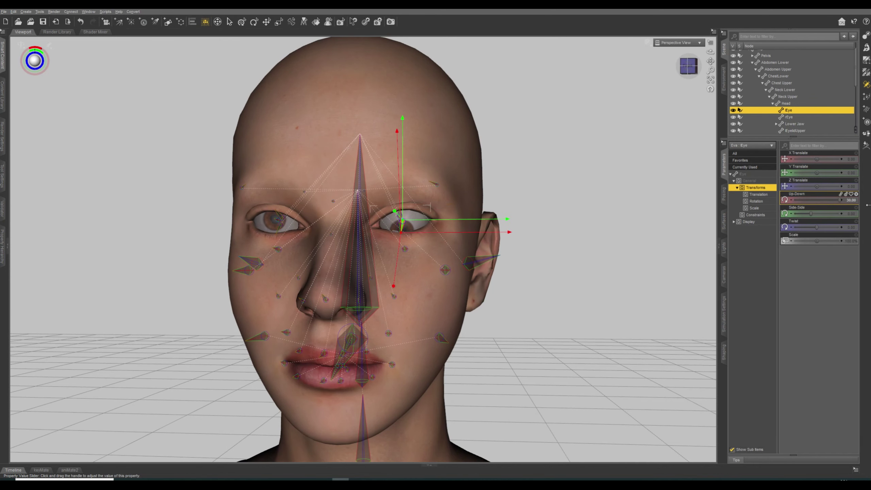
key("ctrl+e")
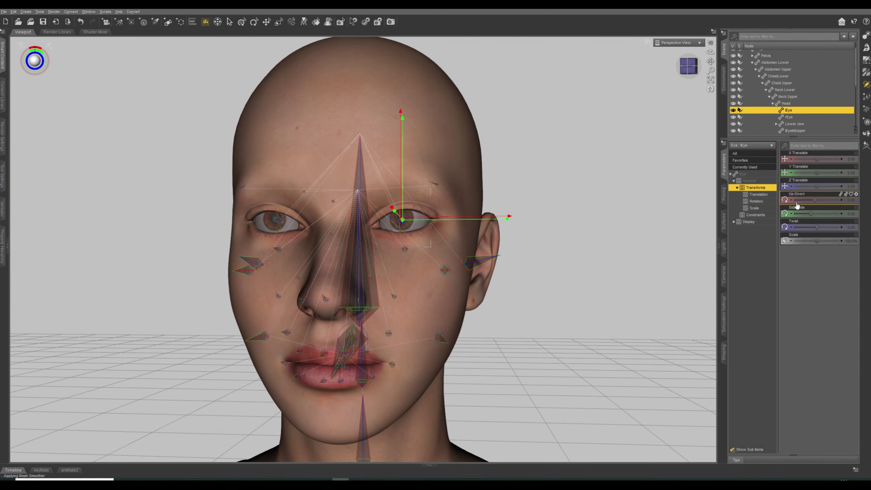
Mirror the left eye joint across the X axis with Selected Only nodes and the Selected to Opposite direction.
right_click(569, 164)
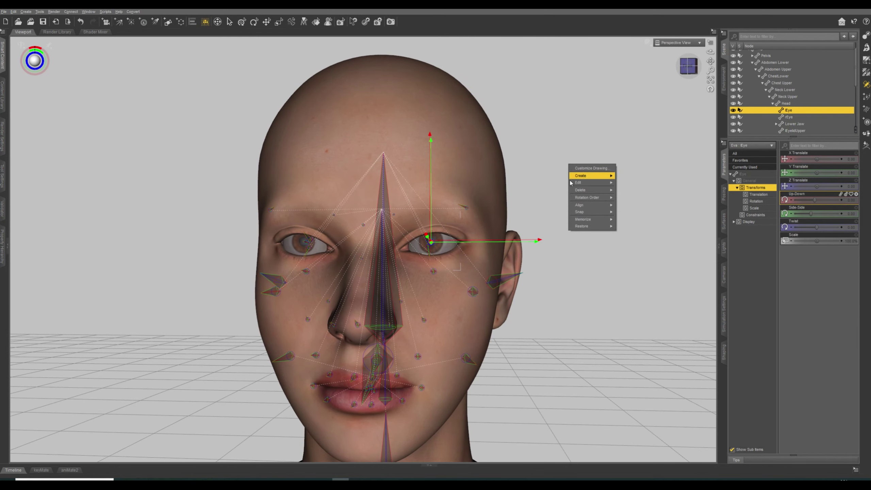
mouse_move(589, 182)
left_click(623, 219)
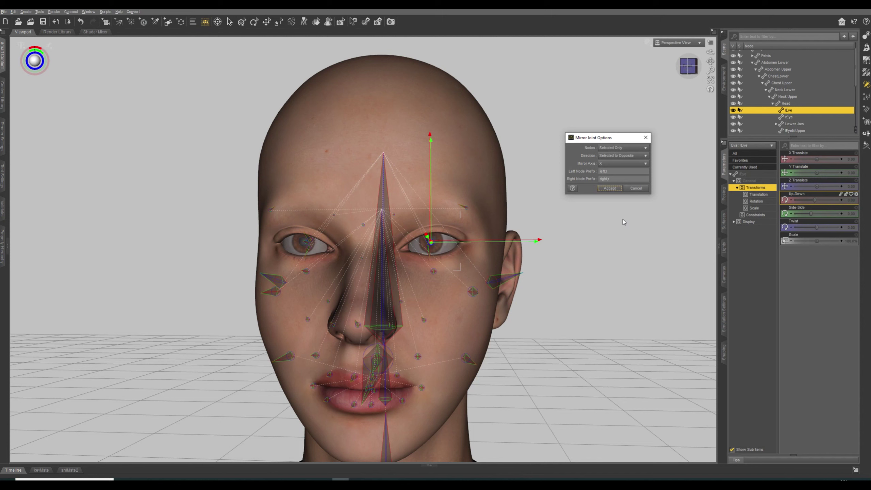
left_click(613, 190)
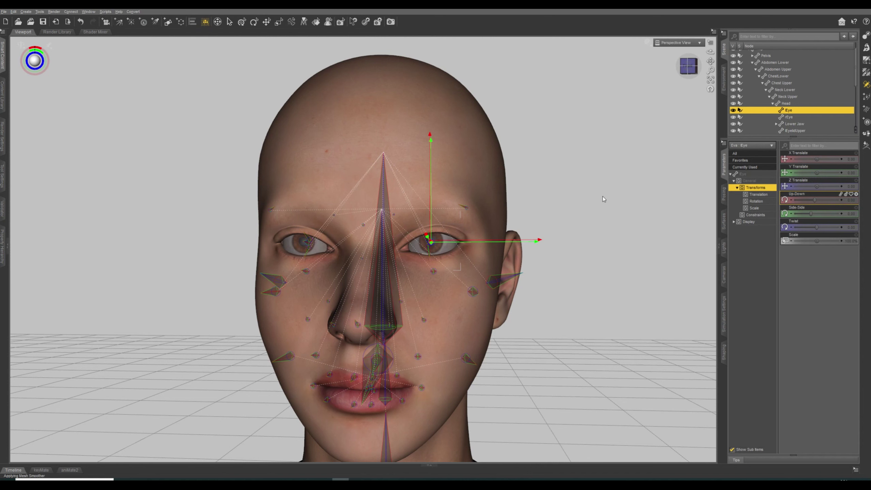
Open the lower jaw with Up-Down to check how the mouth moves, and zero the pose.
mouse_move(603, 196)
middle_mouse_down()
mouse_move(603, 131)
mouse_move(609, 195)
middle_mouse_up()
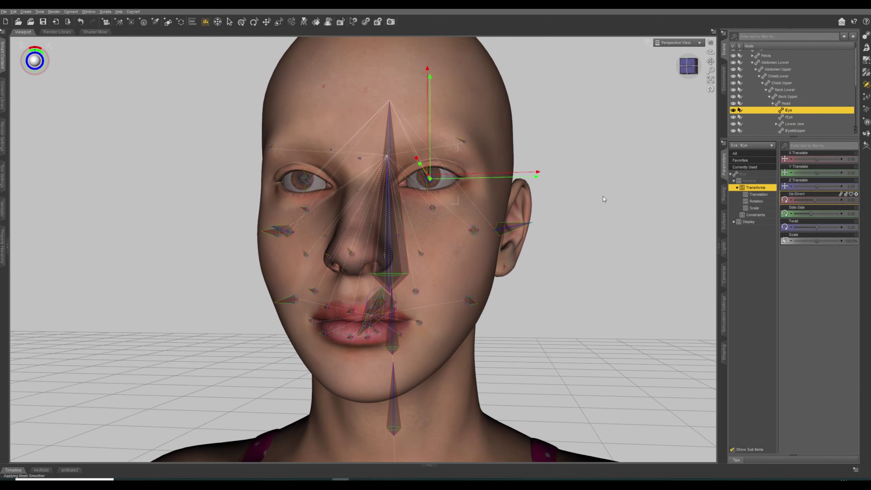
left_click(413, 347)
left_click_drag(796, 172, 837, 171)
mouse_move(688, 204)
middle_mouse_down()
mouse_move(546, 204)
mouse_move(754, 204)
mouse_move(717, 151)
mouse_move(688, 192)
middle_mouse_up()
left_click_drag(635, 205, 616, 228, "alt")
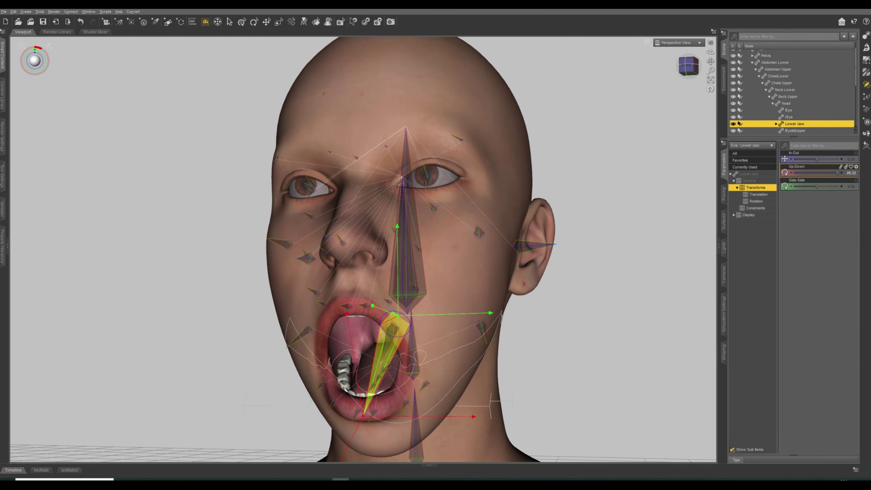
key("ctrl+e")
Select the Eva figure, enable Edit Mode for its parameters, and run ERC Freeze on the Marpha_head morph.
middle_click_drag(617, 227, 631, 238)
scroll(616, 228, "down", 2)
scroll(772, 63, "up", 2)
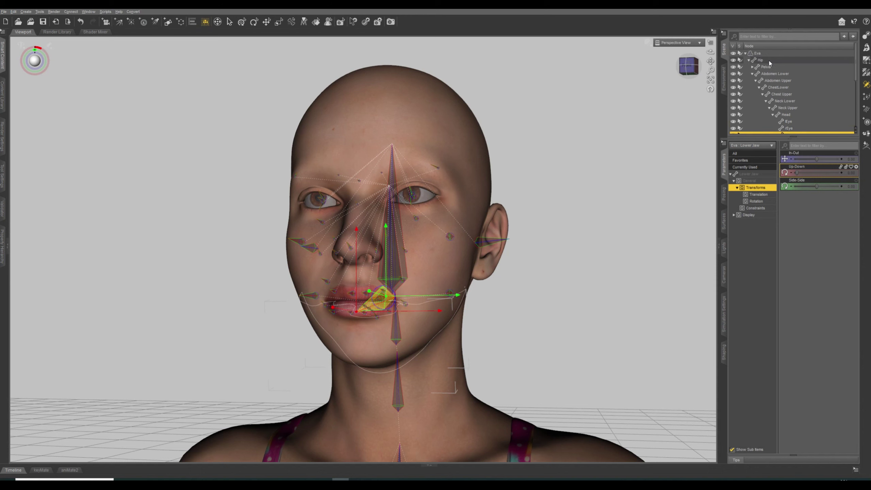
left_click(757, 53)
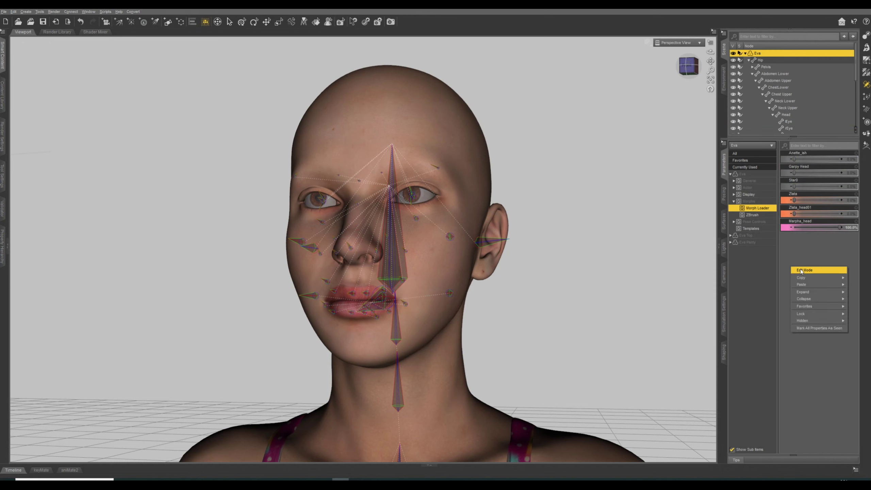
right_click(818, 223)
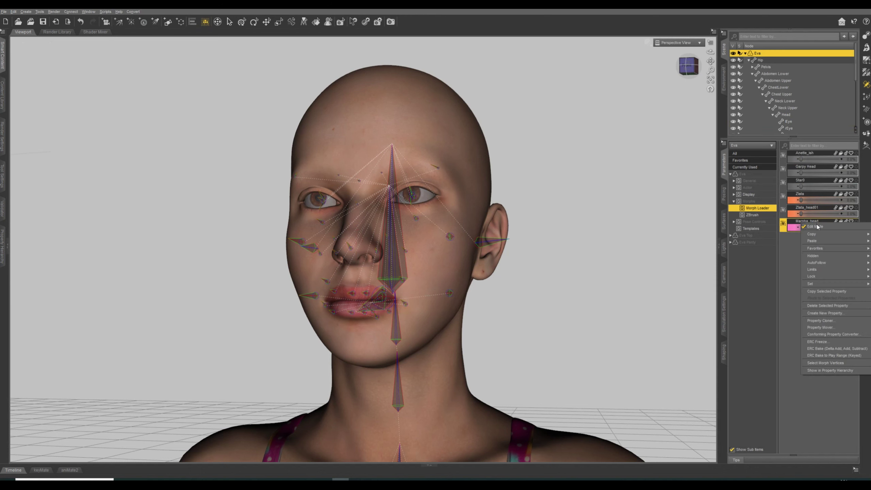
left_click(817, 341)
left_click(447, 363)
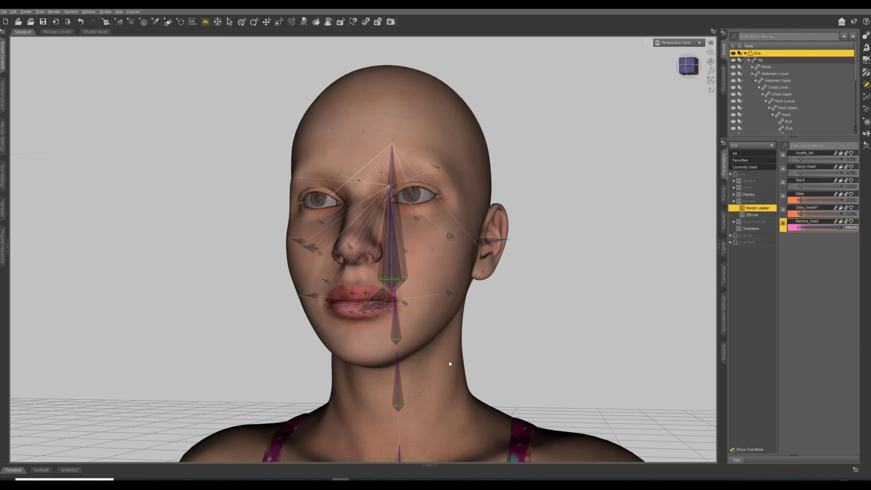
Turn off Edit Mode and test the Marpha_head morph by dialing it to 0% and back to 100%.
right_click(795, 284)
left_click(804, 288)
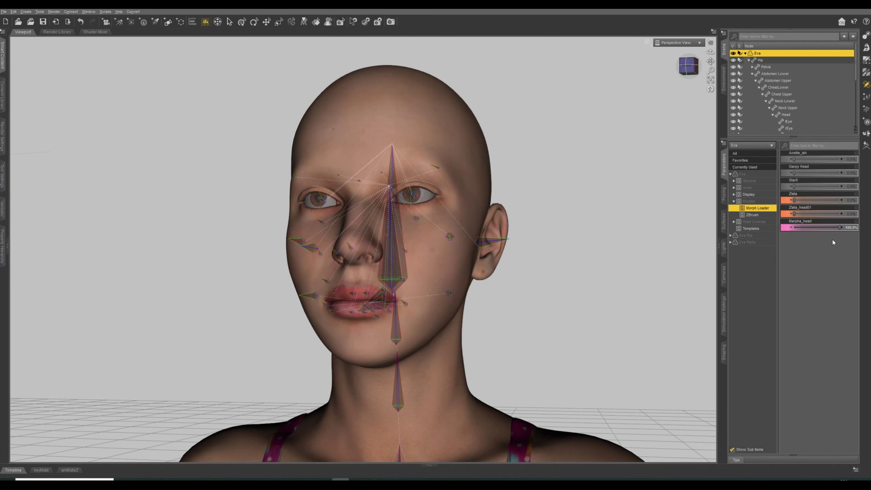
left_click_drag(838, 227, 865, 229)
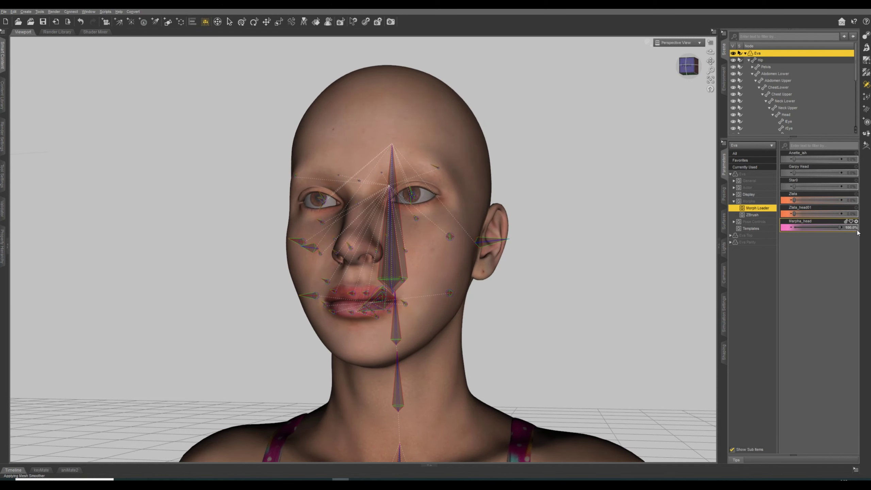
left_click(852, 229, "alt")
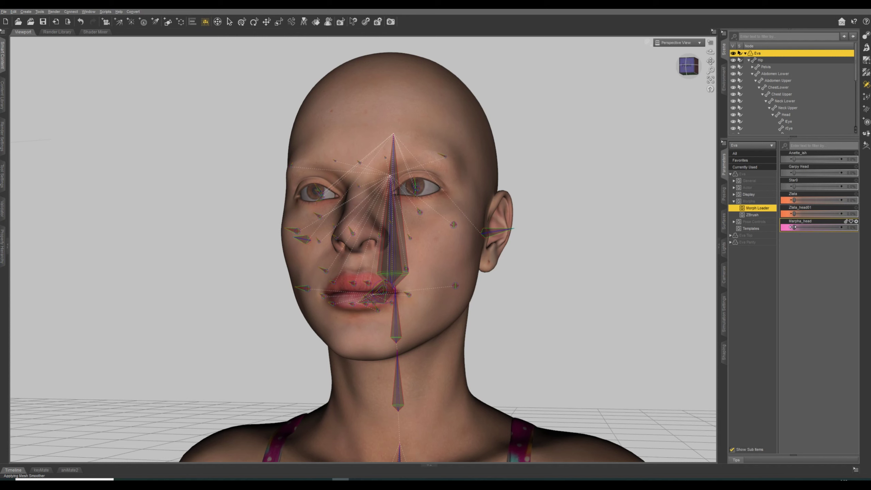
left_click_drag(792, 227, 847, 227)
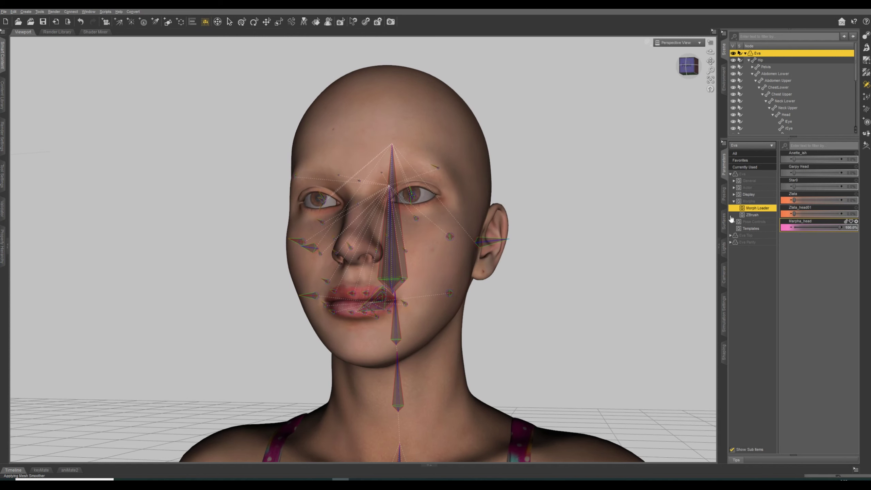
Import Marpha.obj onto the Eva figure with Morph Loader Pro, setting Reverse Deformations to Yes.
left_click(229, 22)
scroll(536, 257, "down", 5)
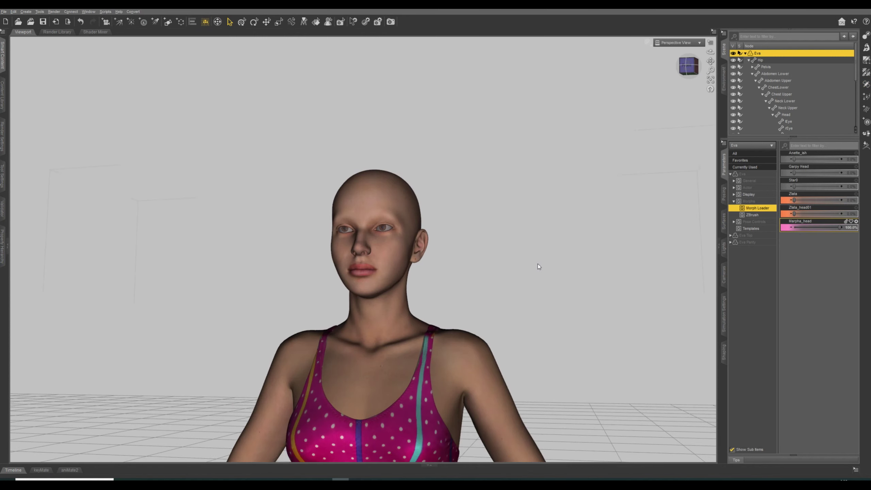
middle_click_drag(538, 264, 556, 240)
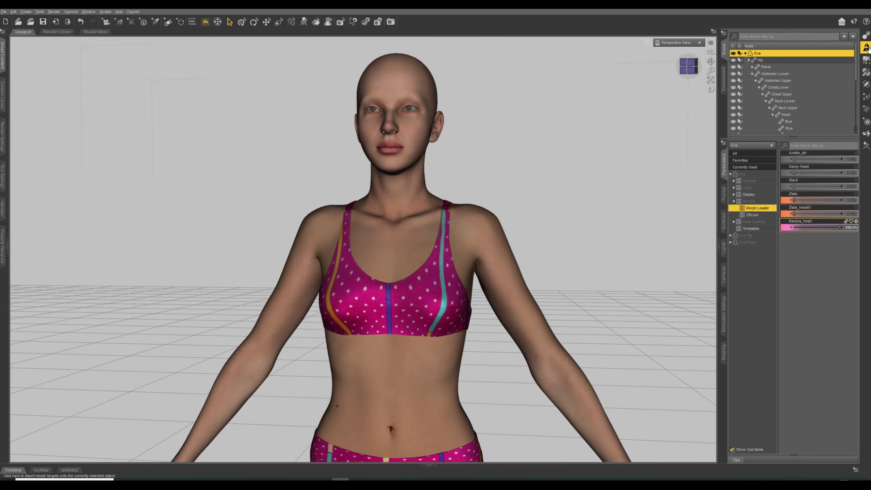
left_click(867, 48)
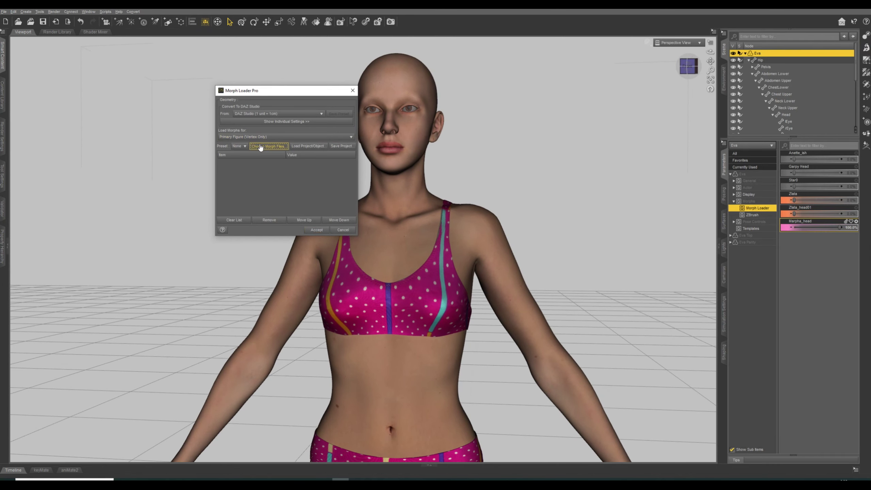
left_click(267, 146)
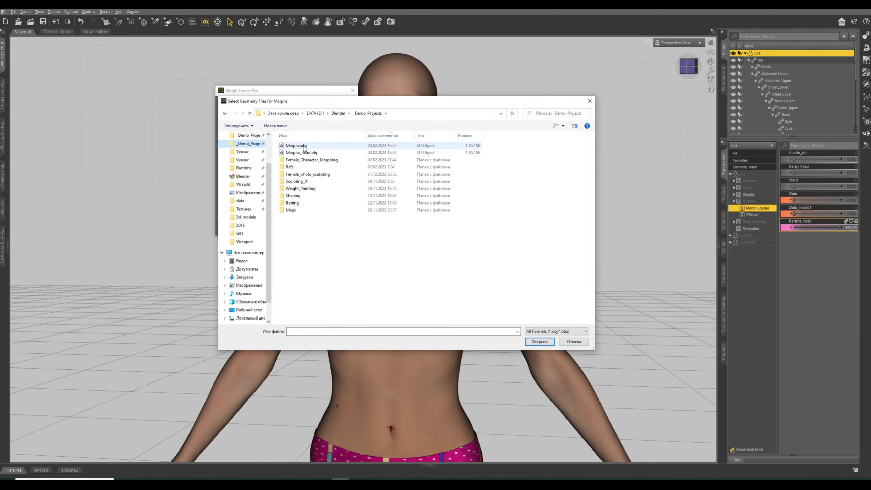
left_click(304, 147)
left_click(539, 341)
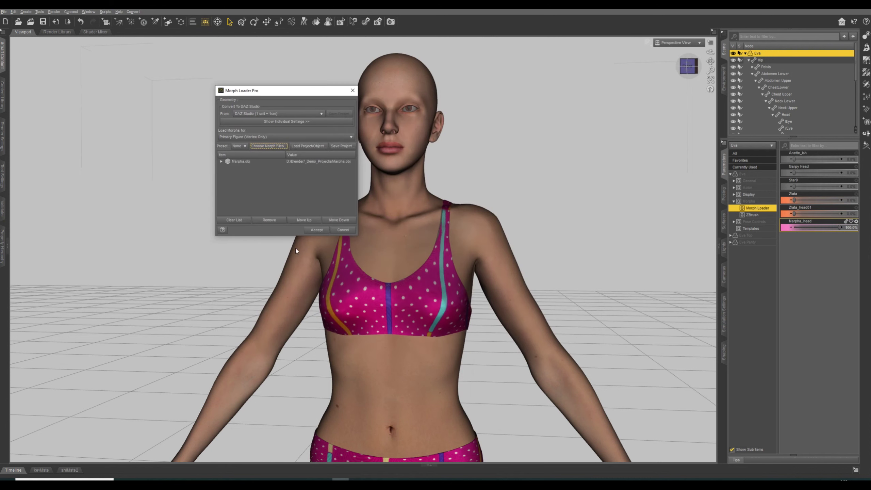
left_click(221, 162)
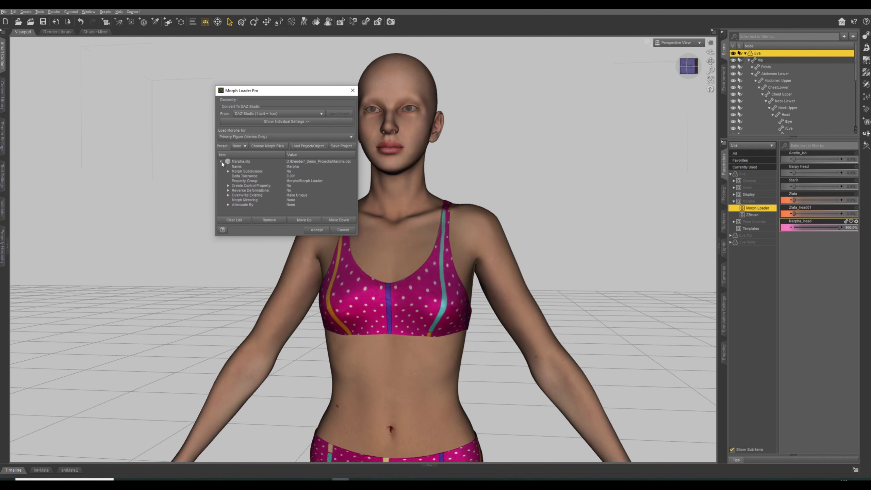
left_click(288, 191)
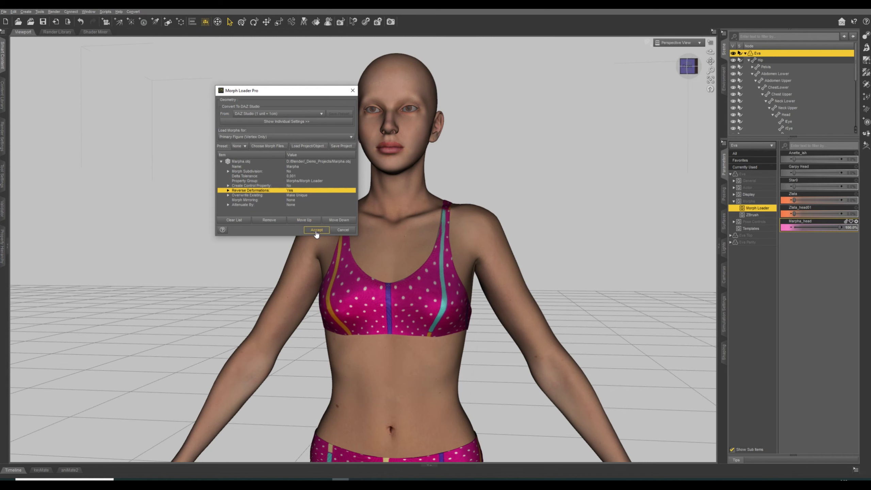
left_click(316, 230)
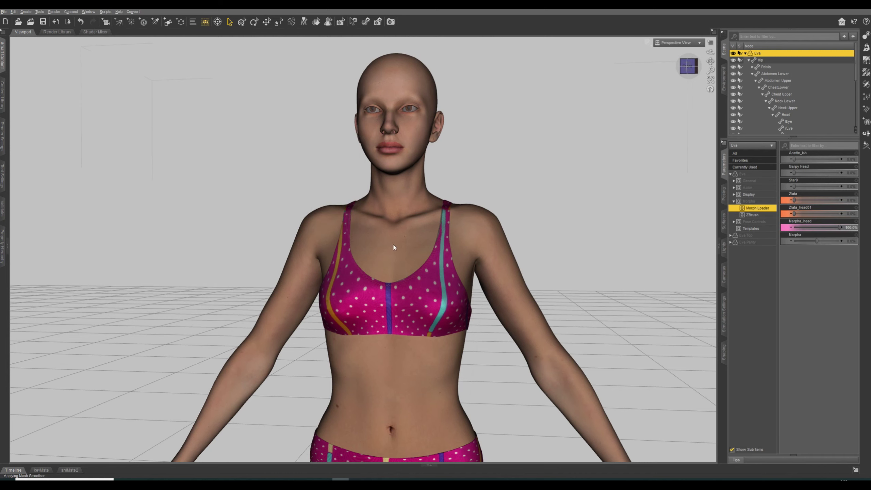
Dial the Marpha morph to 100%, then set its minimum to 0 and Color A to pink (255, 128, 192) in its parameter settings.
left_click_drag(815, 240, 856, 240)
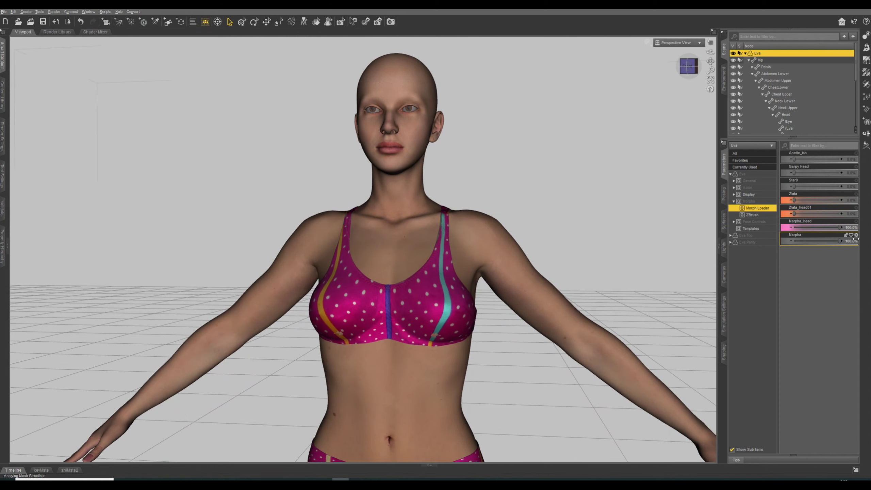
left_click(856, 236)
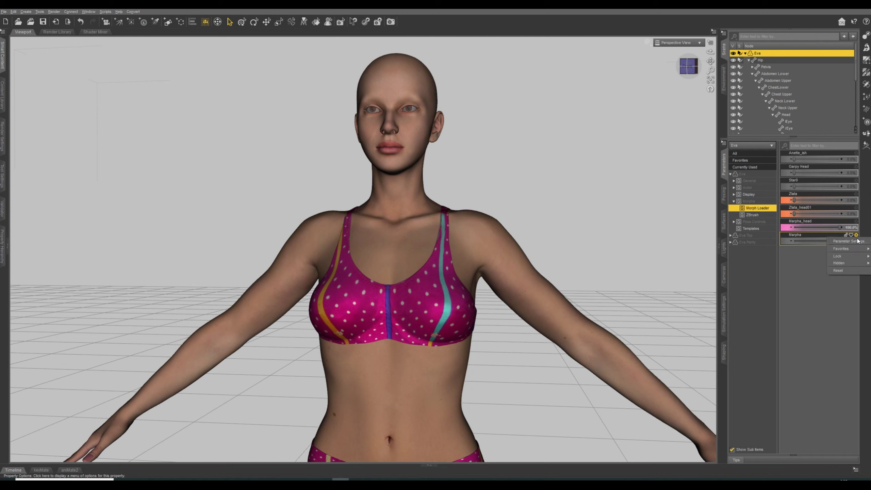
left_click(840, 263)
left_click_drag(648, 204, 603, 206)
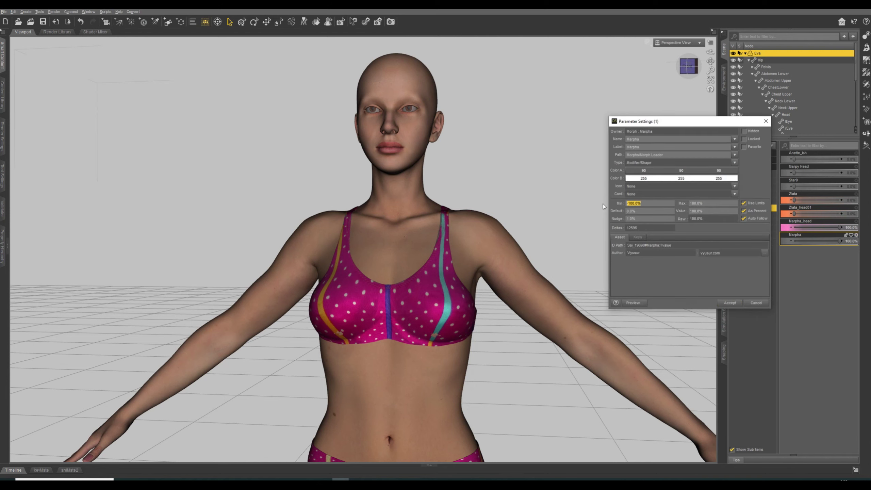
type("0")
left_click(656, 170)
left_click(671, 176)
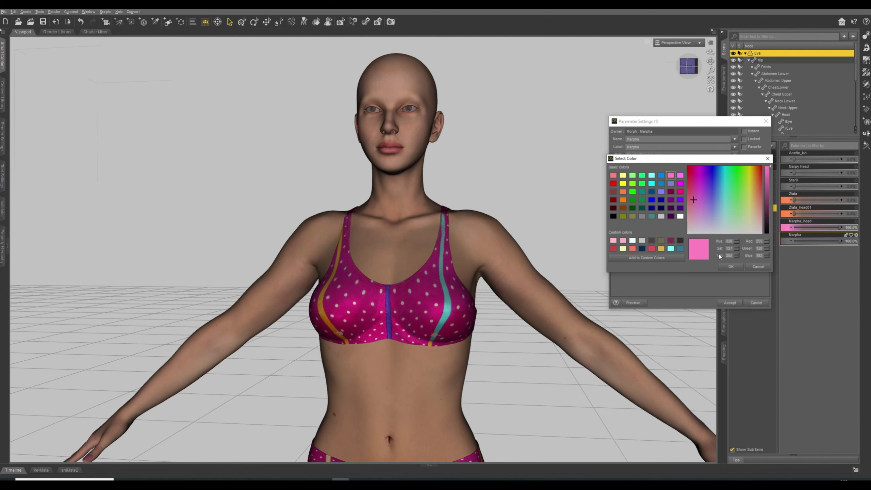
left_click(730, 268)
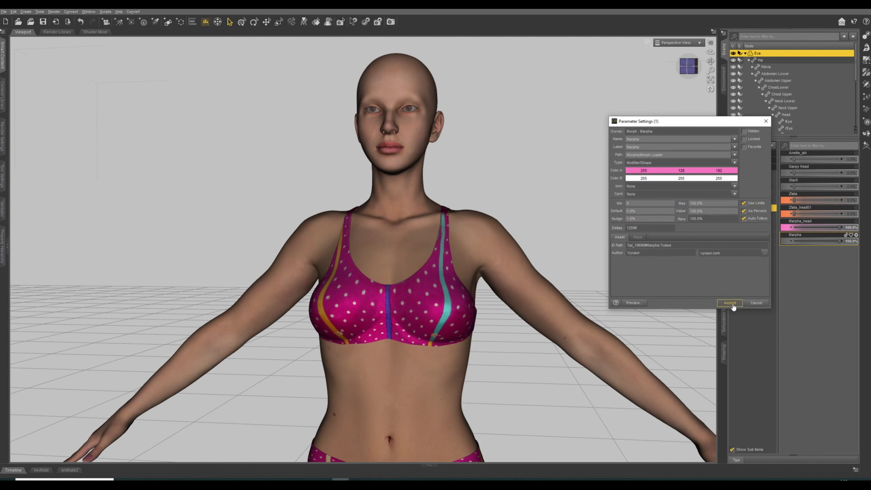
left_click(731, 304)
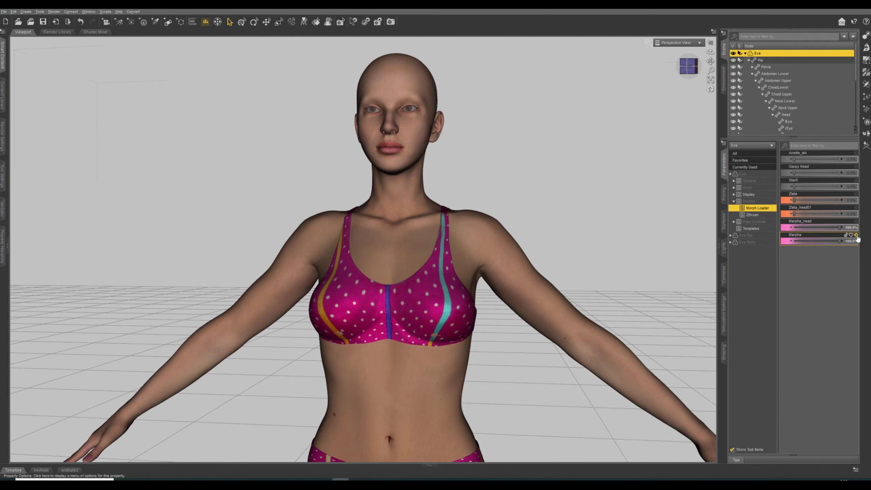
Rename the Marpha morph to Marpha_body and change its label to Marpha Body.
left_click(856, 235)
left_click(839, 264)
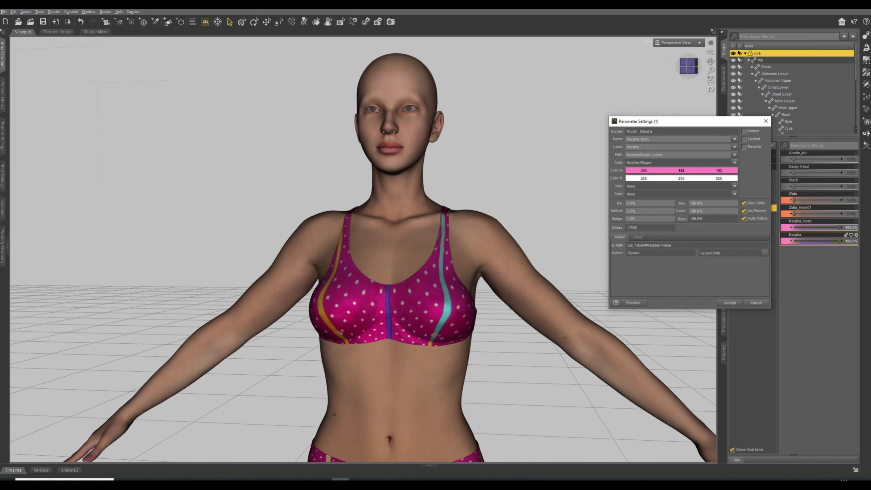
type("Body")
left_click(729, 302)
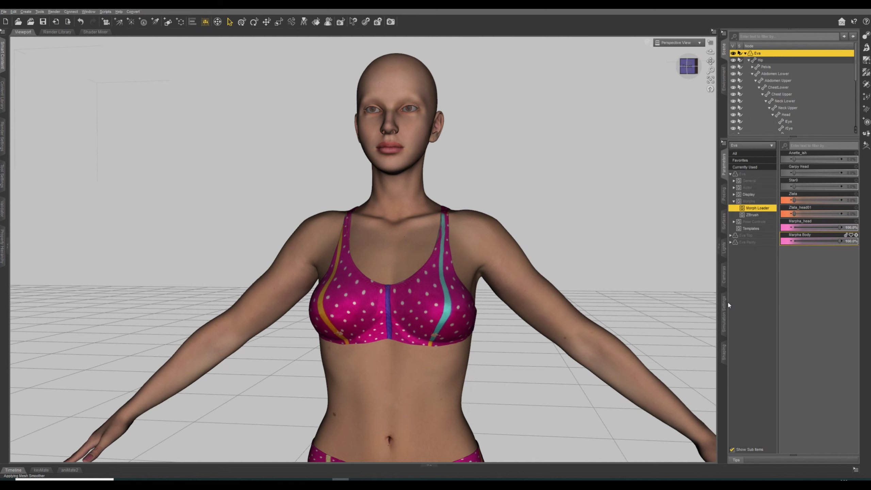
Dial Marpha_head to 0% and open Adjust Rigging to Shape using the Joint Editor.
left_click_drag(840, 227, 757, 226)
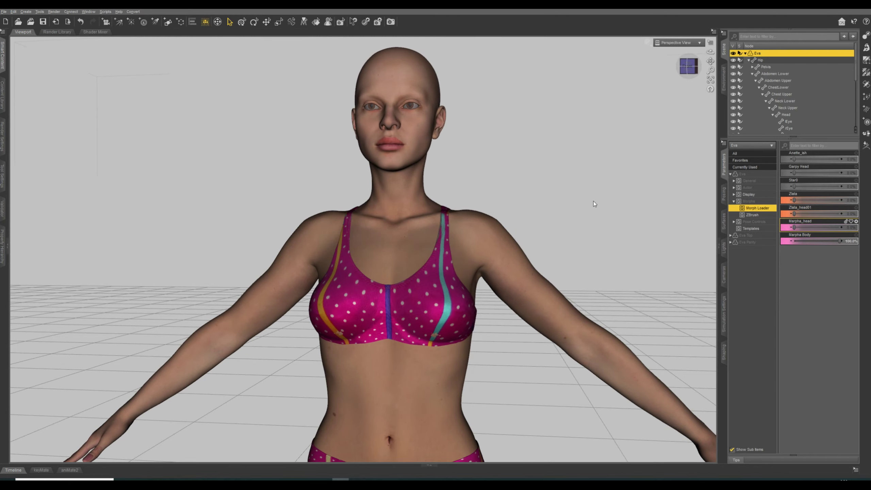
mouse_move(579, 199)
middle_mouse_down()
mouse_move(672, 199)
mouse_move(556, 200)
mouse_move(564, 199)
middle_mouse_up()
left_click(867, 84)
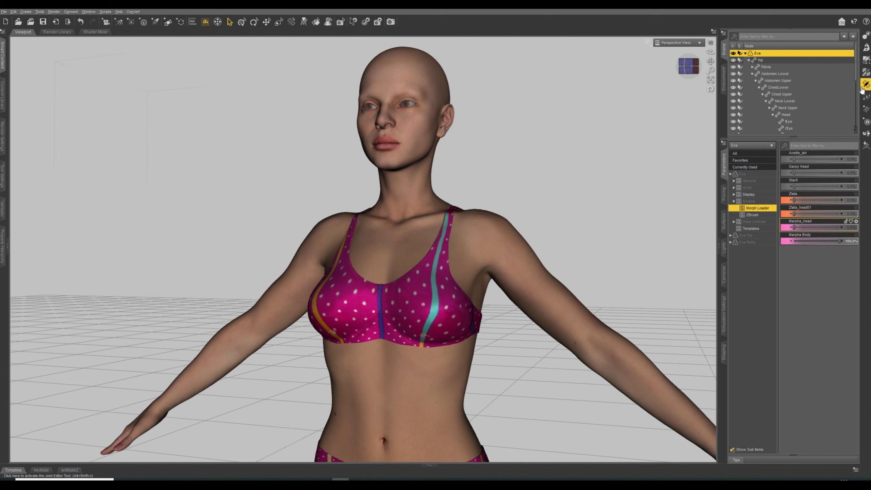
right_click(556, 114)
mouse_move(566, 131)
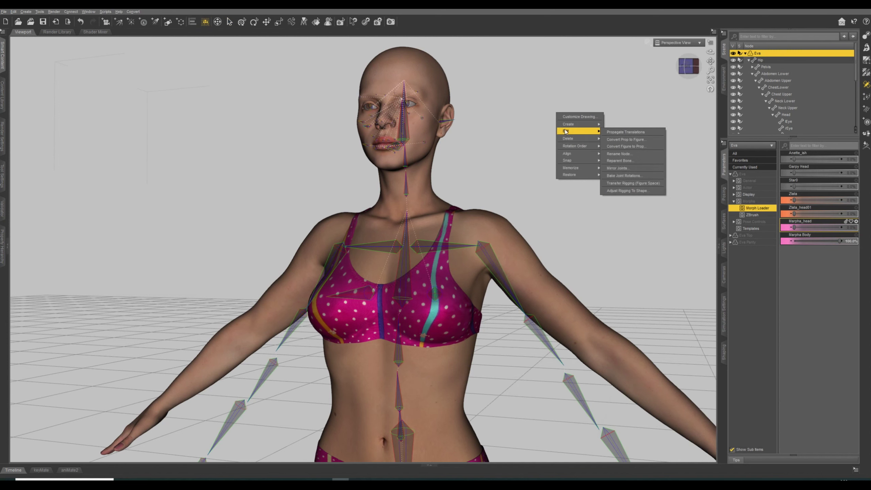
left_click(620, 194)
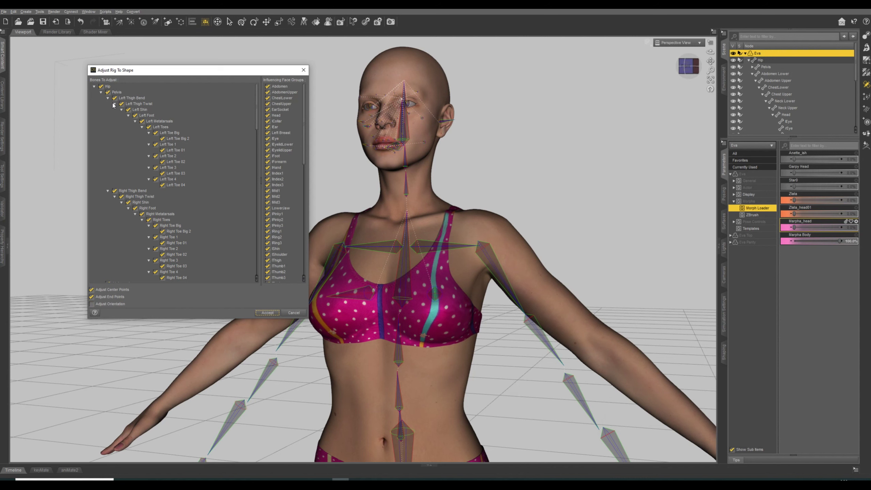
Uncheck Neck Upper and its children, enable Adjust Orientation, and apply the rig adjustment to the body shape.
left_click(101, 93)
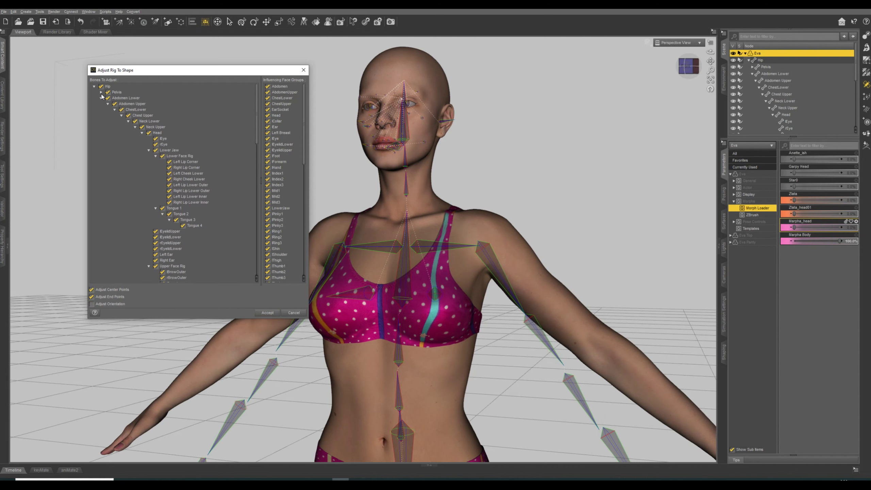
left_click(157, 127)
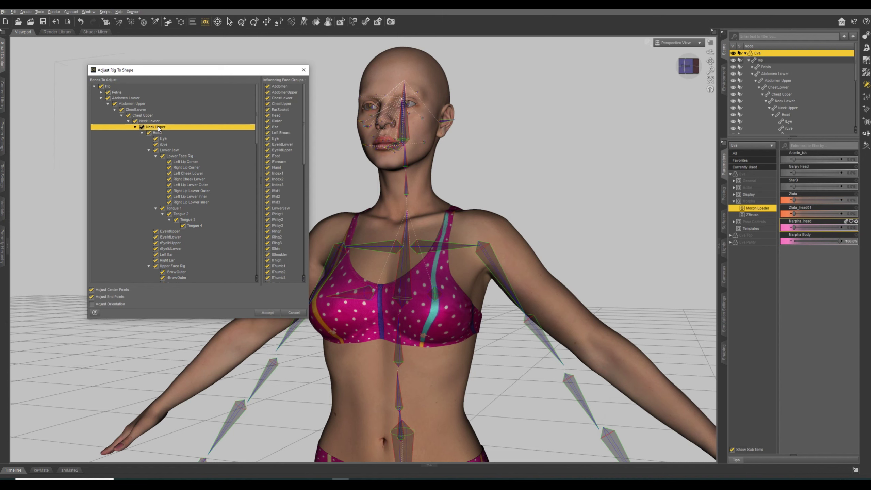
right_click(157, 127)
mouse_move(164, 160)
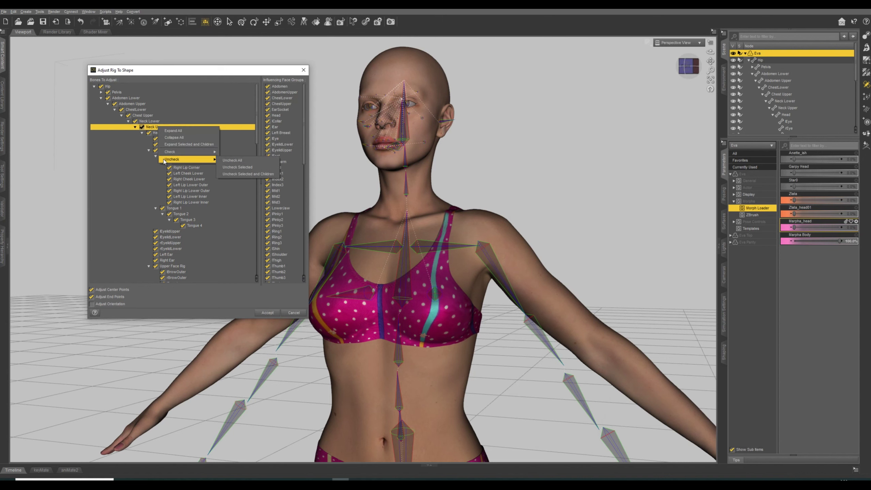
left_click(246, 173)
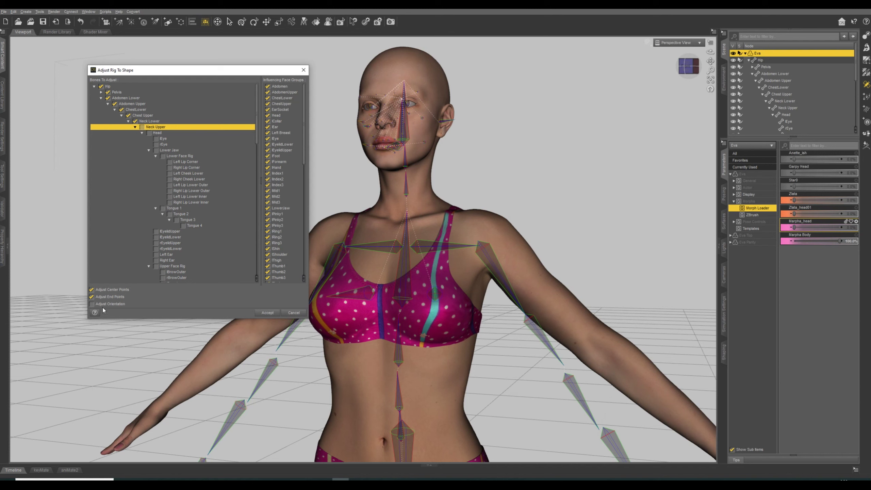
left_click(91, 304)
left_click(268, 313)
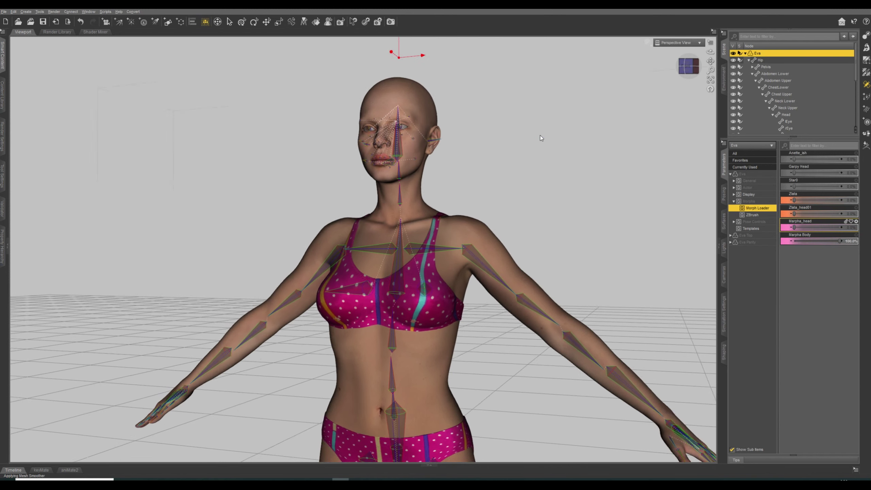
Raise the left arm overhead with the Left Shoulder Bend's Bend rotation and move the joint's center point slightly down.
middle_click_drag(542, 147, 576, 147)
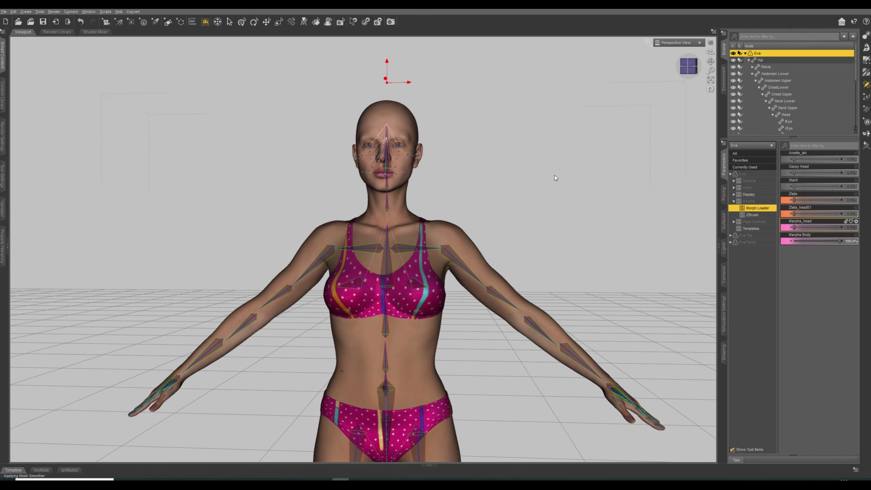
left_click(468, 252)
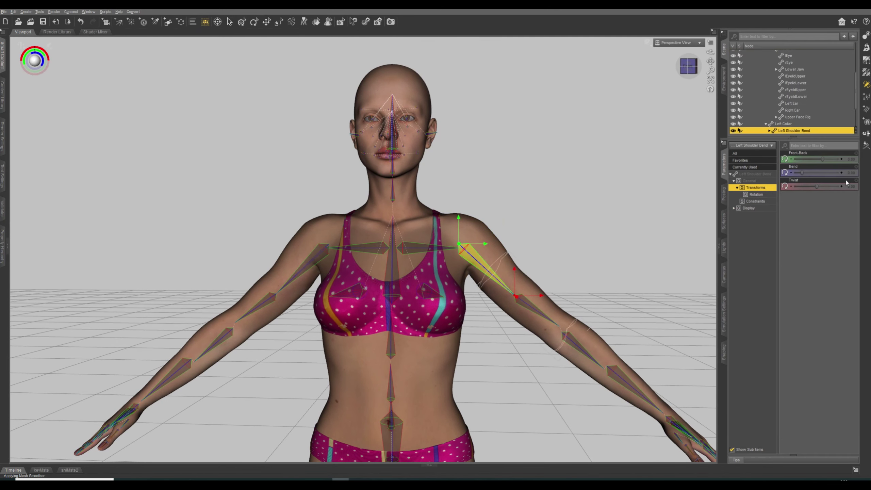
left_click_drag(801, 172, 838, 174)
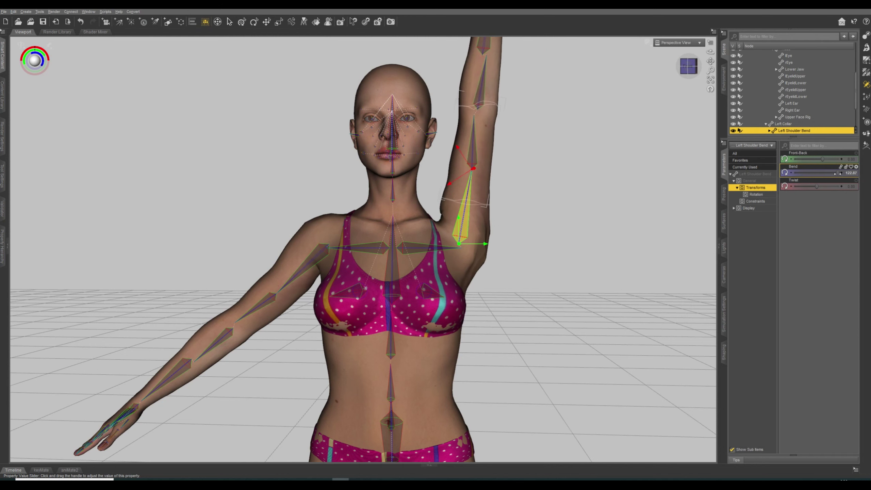
mouse_move(458, 220)
left_mouse_down()
mouse_move(485, 247)
mouse_move(460, 224)
left_mouse_up()
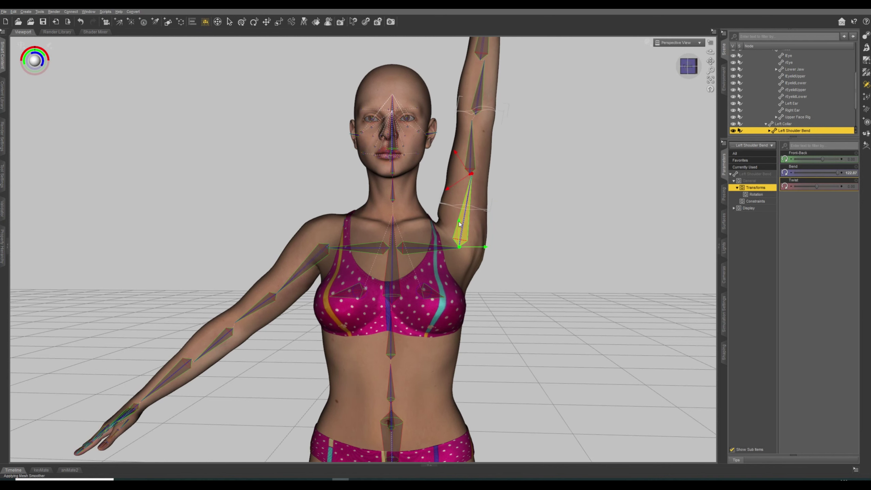
Align the Left Shoulder Bend node to its adjusted center point.
scroll(559, 204, "down", 1)
mouse_move(593, 208)
middle_mouse_down()
mouse_move(438, 208)
mouse_move(578, 207)
middle_mouse_up()
right_click(578, 207)
mouse_move(604, 248)
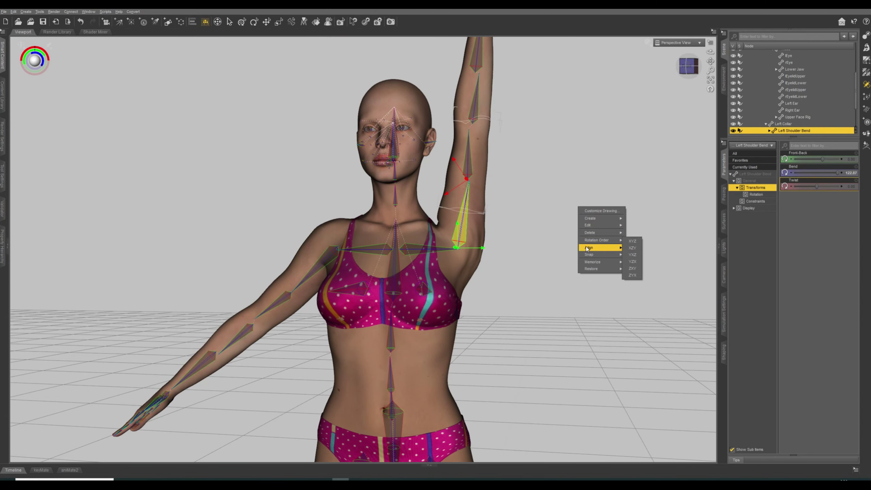
left_click(639, 256)
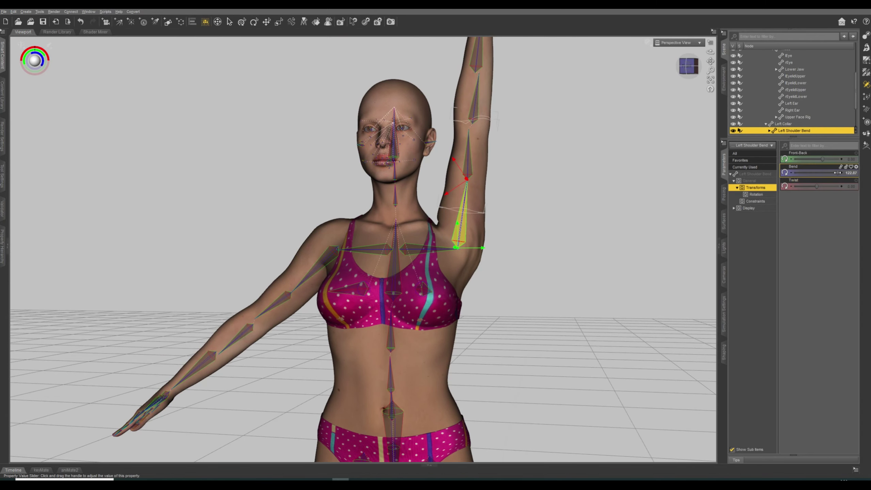
Lower the raised left arm with the Left Shoulder Bend's Bend rotation and examine the shoulder's deformation.
left_click_drag(837, 173, 785, 172)
scroll(567, 191, "down", 10)
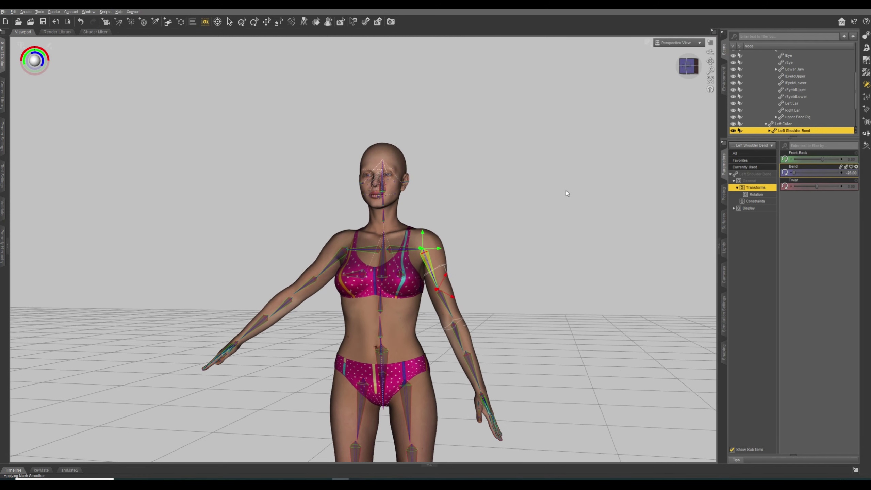
scroll(566, 191, "up", 10)
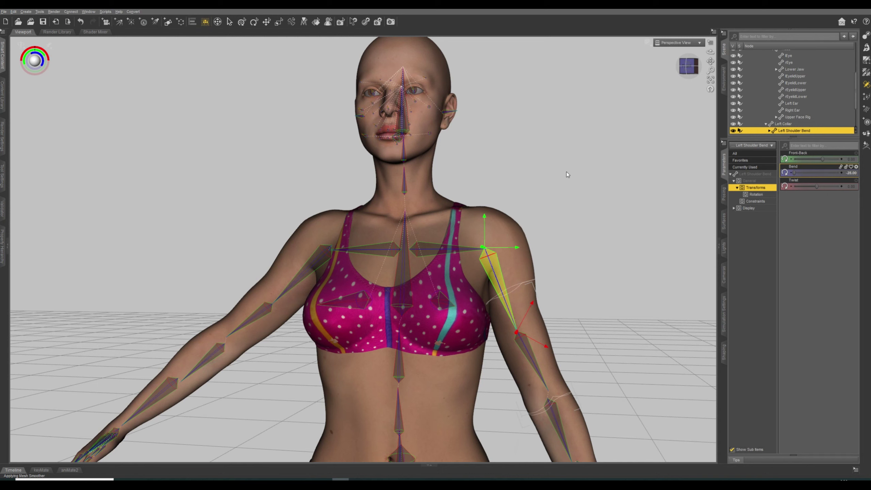
Mirror the adjusted Left Shoulder Bend joint to the opposite side with the default Mirror Joint options.
right_click(566, 171)
mouse_move(588, 191)
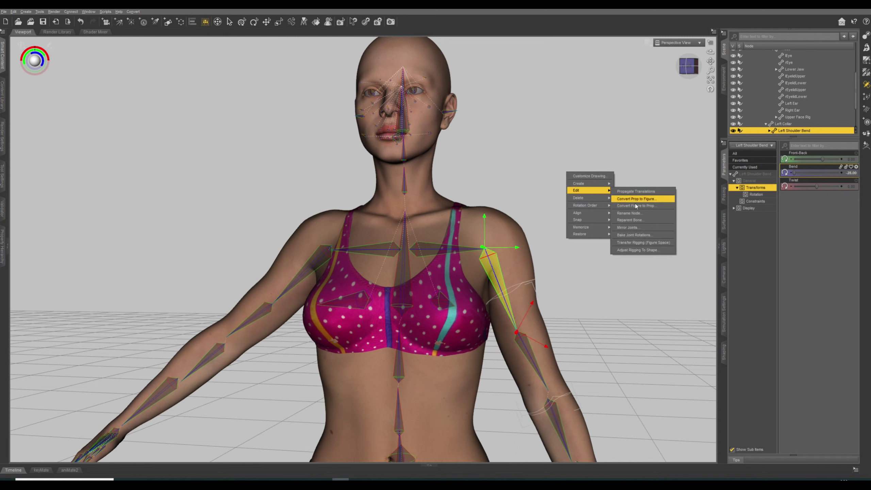
left_click(627, 227)
left_click(609, 190)
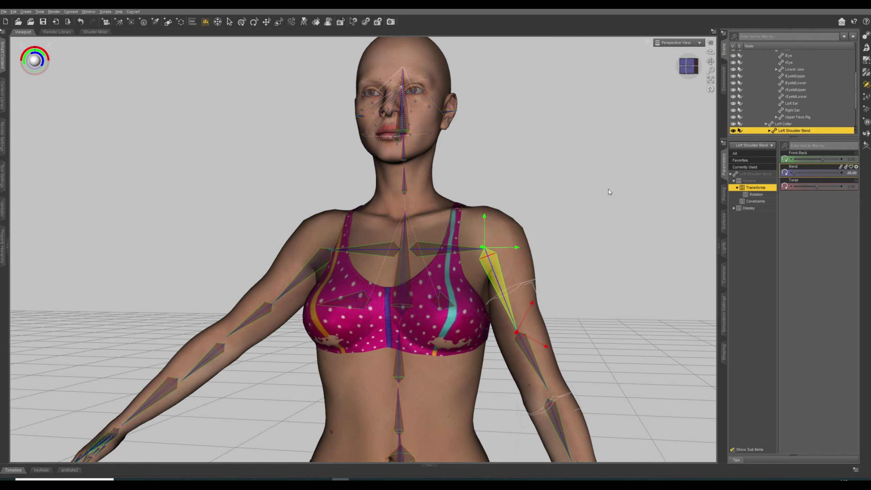
Spread both legs out sideways to about horizontal using the Side-Side rotations of the Left and Right Thigh Bend.
scroll(607, 191, "down", 5)
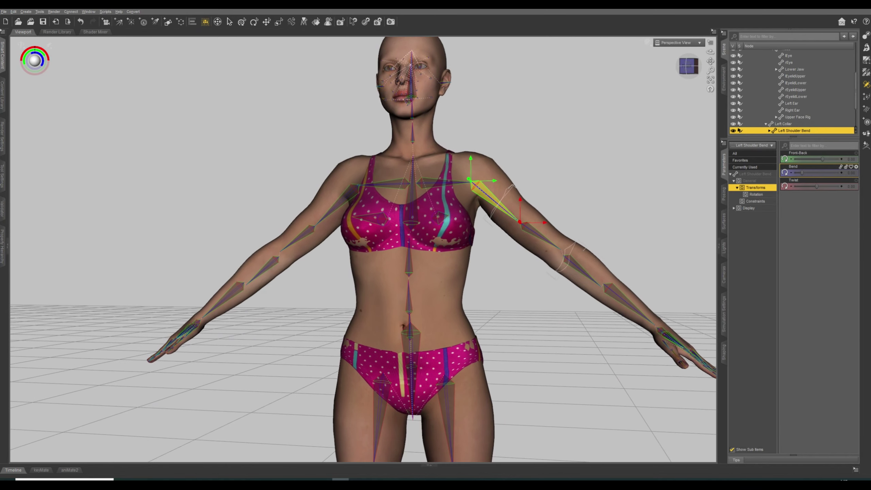
scroll(536, 314, "down", 5)
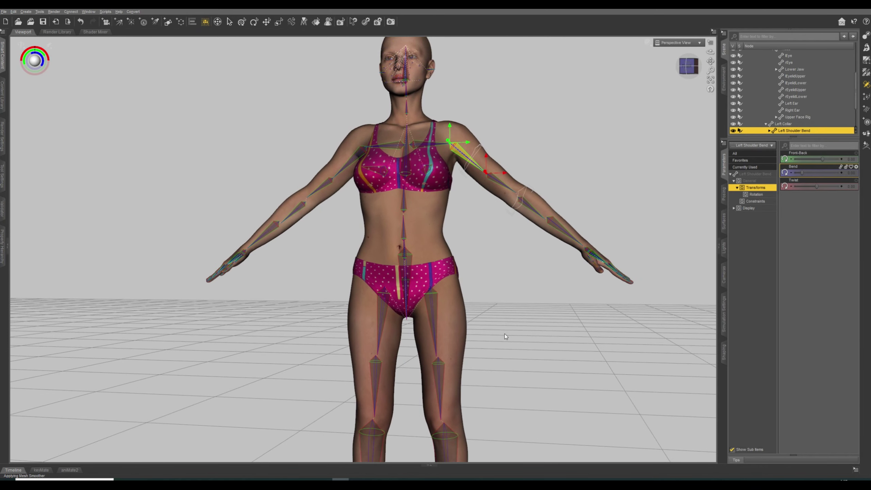
middle_click_drag(506, 337, 503, 334)
left_click(430, 296)
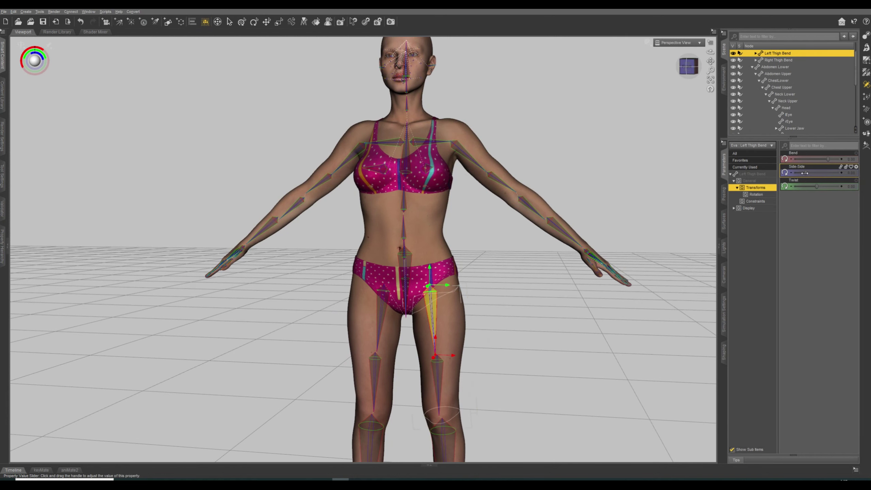
left_click_drag(805, 174, 842, 173)
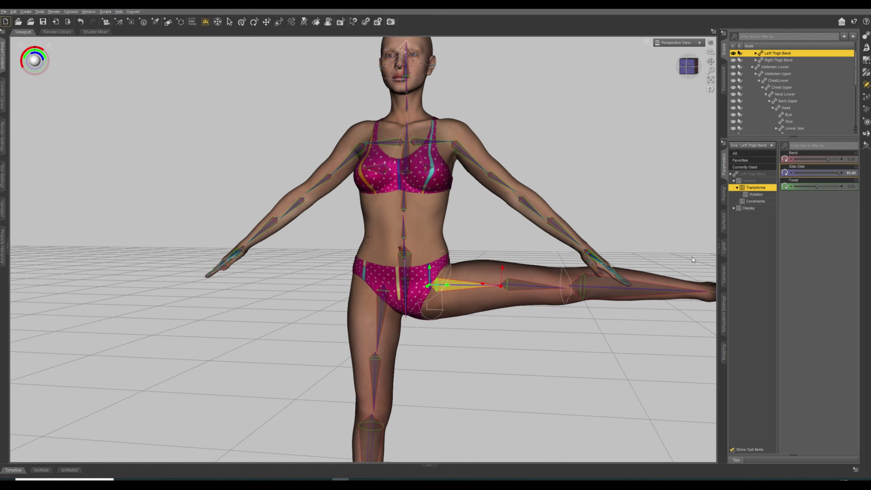
left_click(384, 311)
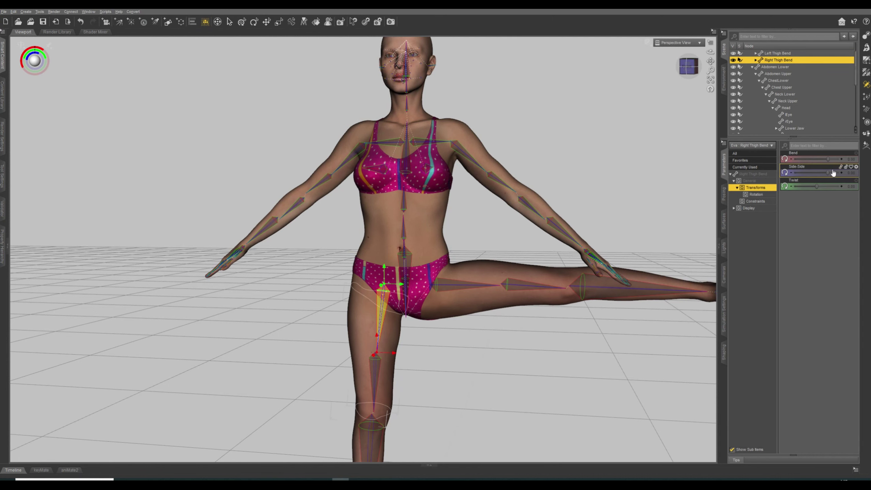
left_click_drag(827, 173, 796, 172)
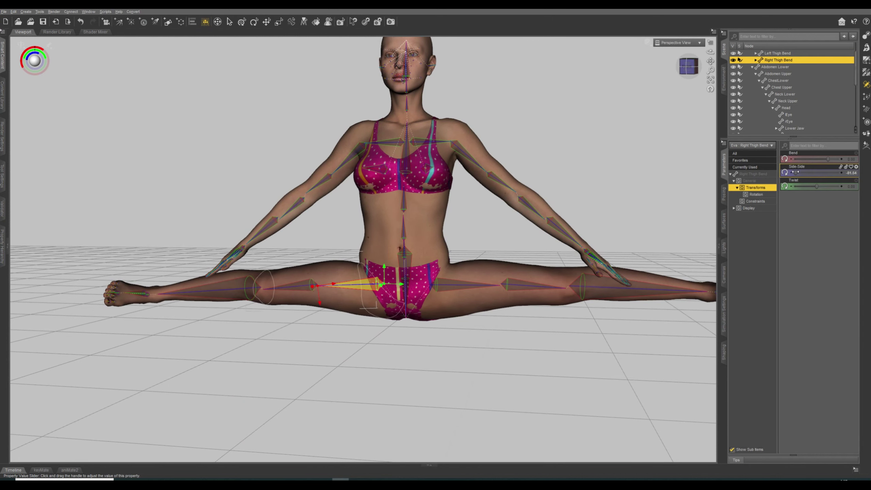
middle_click_drag(594, 199, 586, 189)
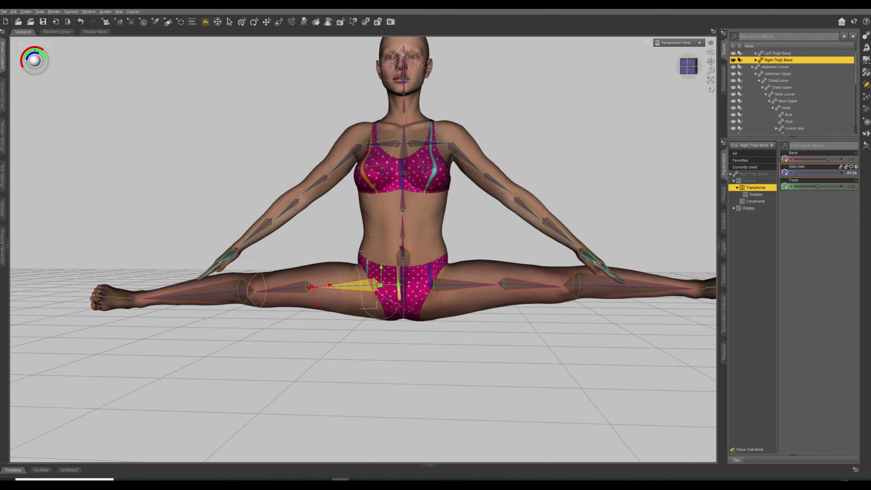
Move the Left Thigh Bend joint's center point slightly up and align the node to it.
left_click(448, 284)
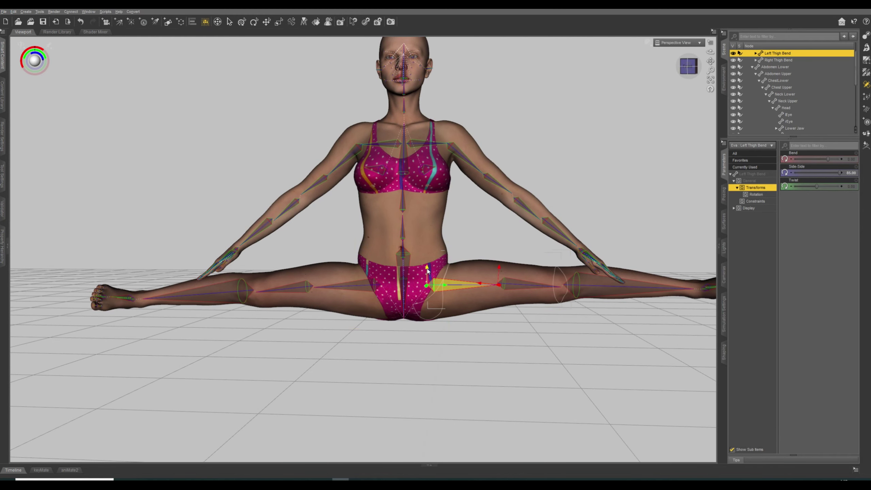
left_click_drag(427, 270, 427, 268)
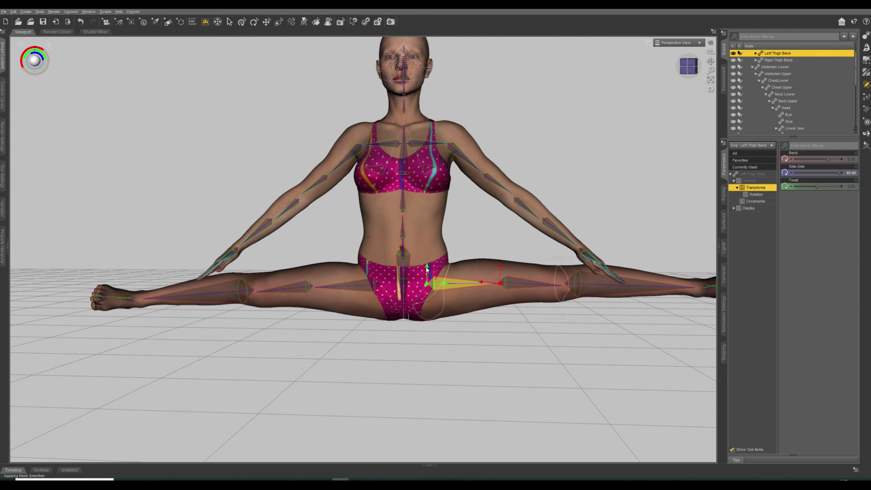
right_click(548, 160)
mouse_move(583, 193)
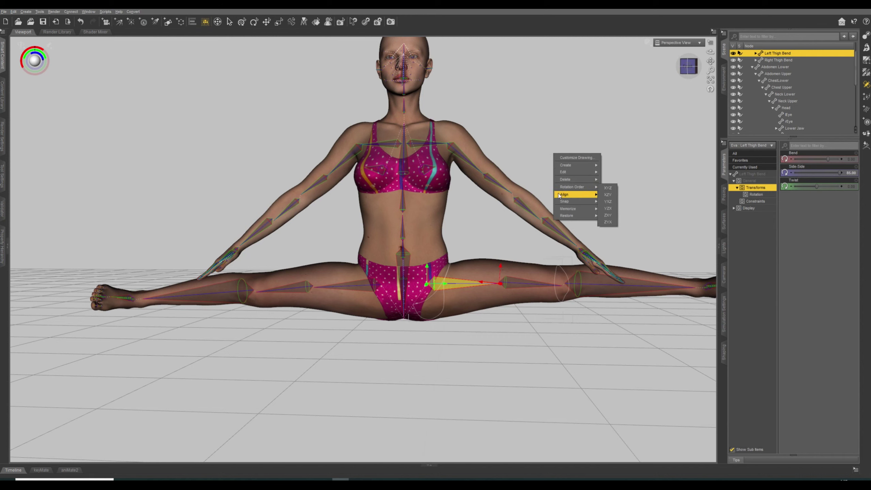
left_click(611, 204)
Mirror the Left Thigh Bend joint with Nodes set to Selected Only and Direction to Selected to Opposite.
right_click(611, 204)
mouse_move(619, 219)
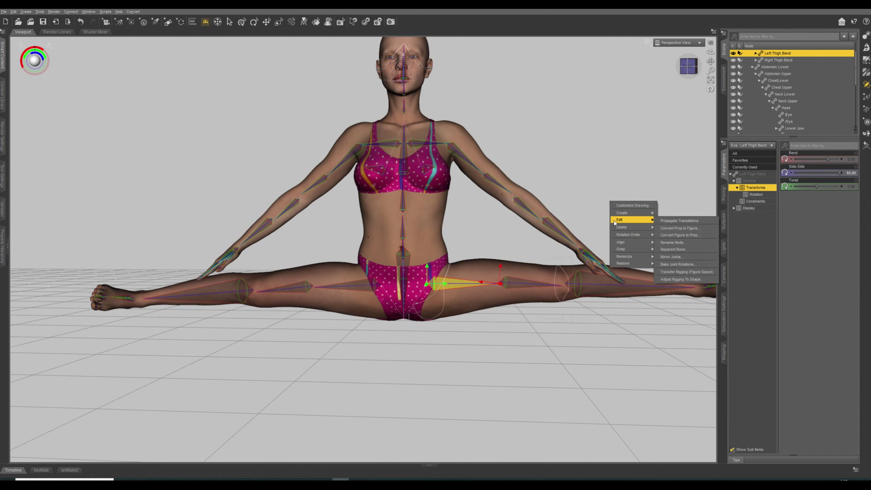
left_click(668, 257)
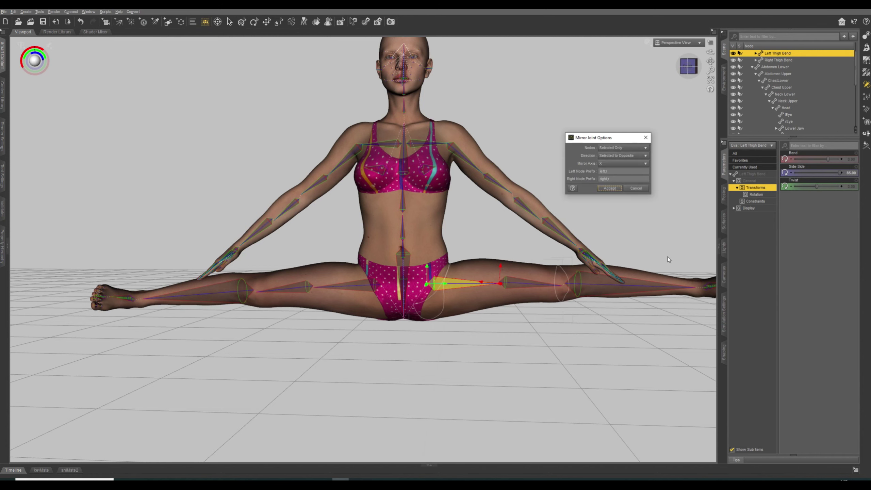
left_click(612, 190)
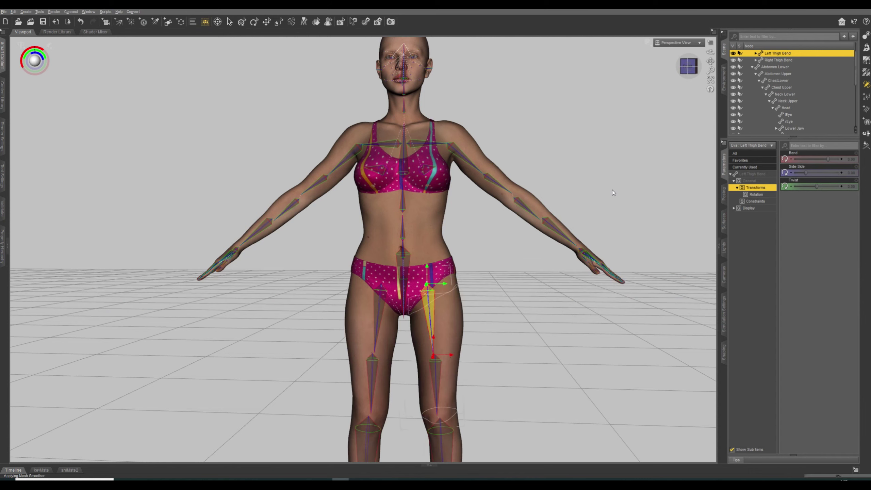
Bend the left thigh forward and fold the shin to examine hip and knee deformation, and restore the figure's pose.
left_click_drag(613, 191, 578, 184, "ctrl+alt")
left_click_drag(828, 158, 586, 173)
left_click(242, 256)
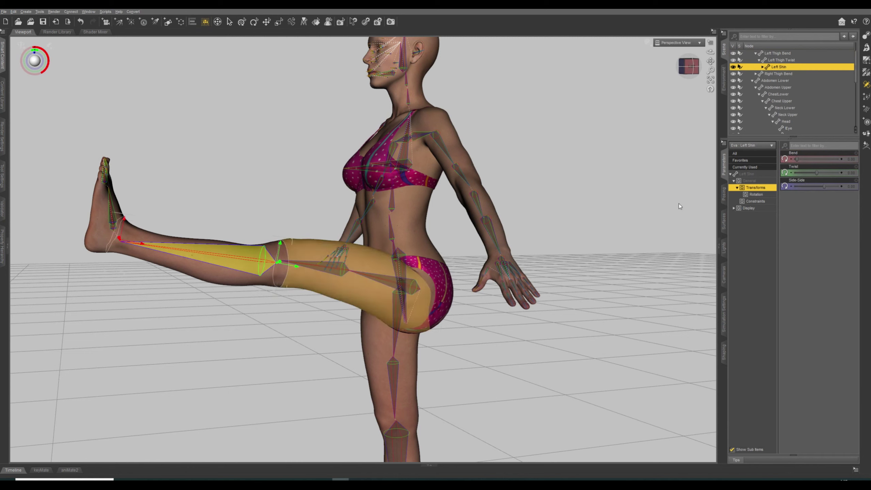
left_click_drag(802, 159, 836, 159)
left_click(390, 281)
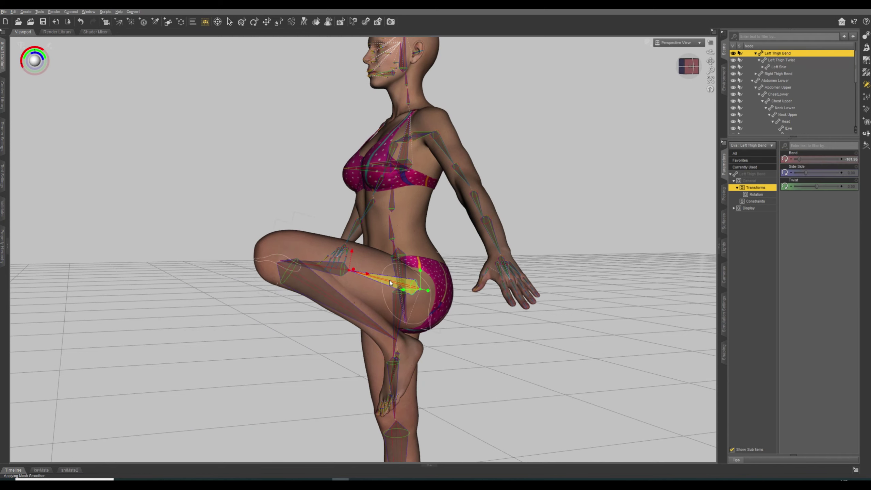
left_click_drag(800, 158, 830, 159)
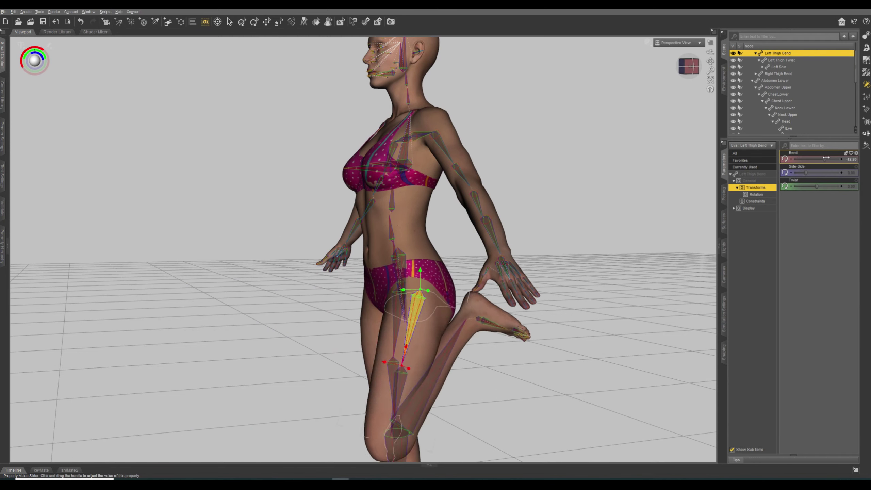
left_click_drag(580, 182, 617, 165, "ctrl+alt")
key("ctrl+shift+f")
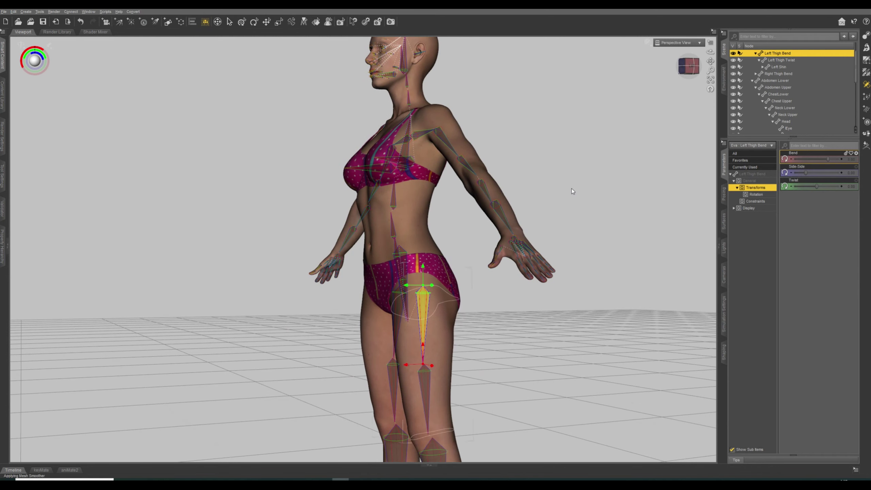
Lower the left arm alongside the body with the Left Shoulder Bend's Bend rotation and inspect the shoulder from the side.
scroll(562, 192, "down", 3)
left_click_drag(554, 196, 559, 223, "ctrl+alt")
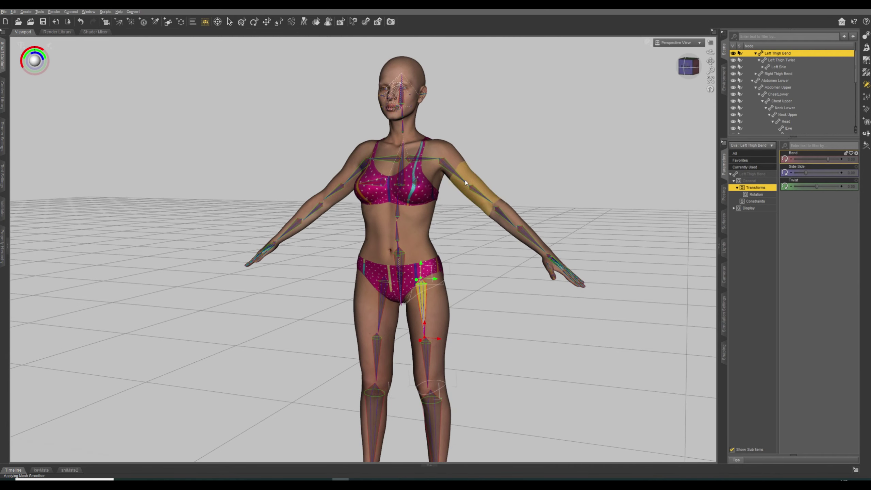
left_click(465, 180)
left_click_drag(807, 175, 794, 175)
middle_click_drag(618, 221, 597, 221)
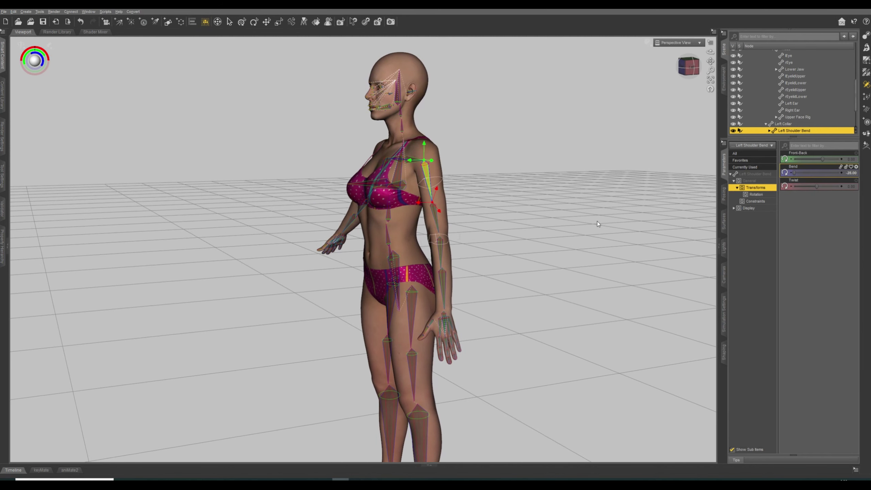
Bend the left forearm forward to examine the elbow's deformation, and restore the figure's pose.
left_click(438, 251)
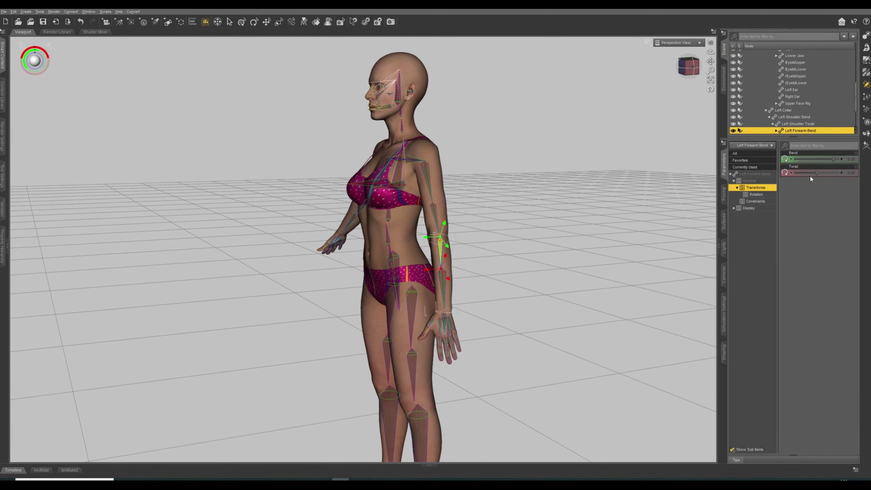
left_click_drag(832, 158, 811, 158)
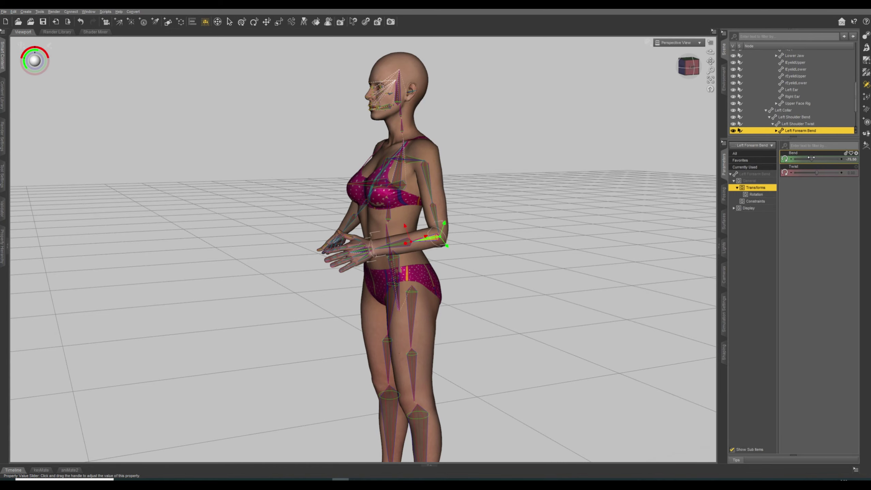
middle_click_drag(561, 198, 617, 214)
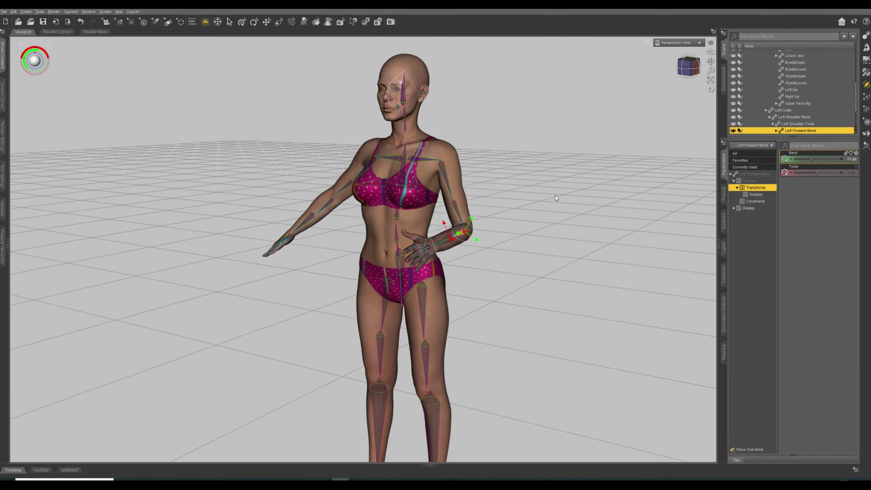
key("ctrl+e")
middle_click_drag(516, 211, 536, 263)
key("ctrl+shift+e")
middle_click_drag(517, 210, 571, 180)
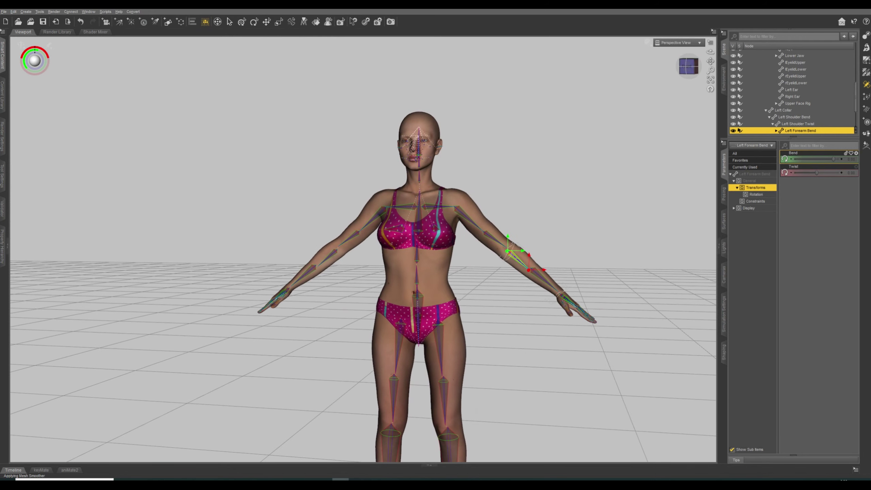
Apply ERC Freeze with default options to the Eva figure's Marpha Body morph in Edit Mode, and leave Edit Mode.
scroll(817, 79, "up", 10)
left_click(755, 53)
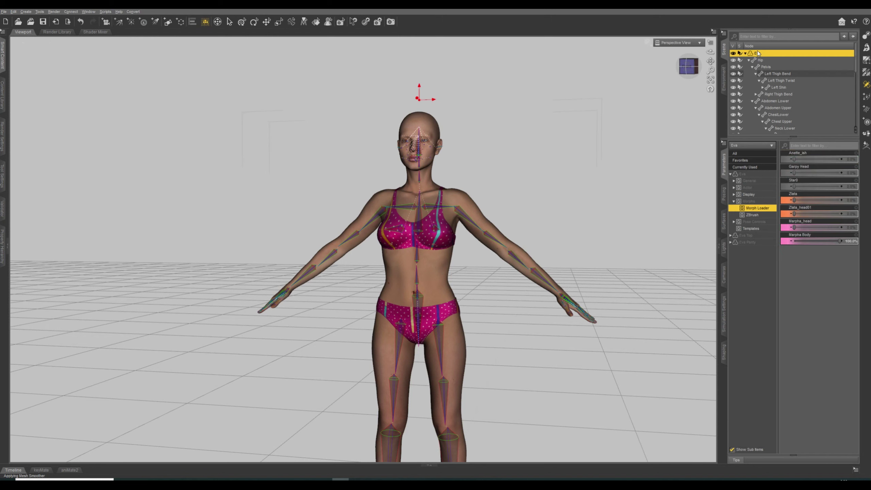
right_click(800, 286)
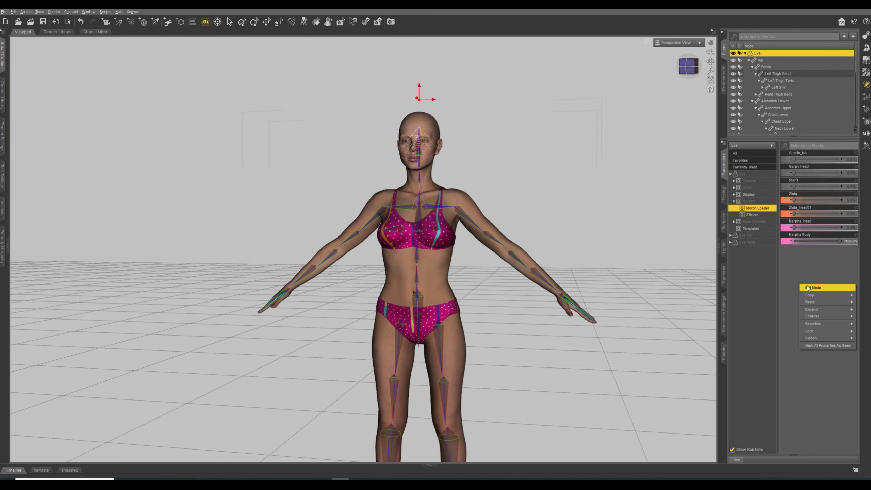
left_click(808, 288)
right_click(802, 237)
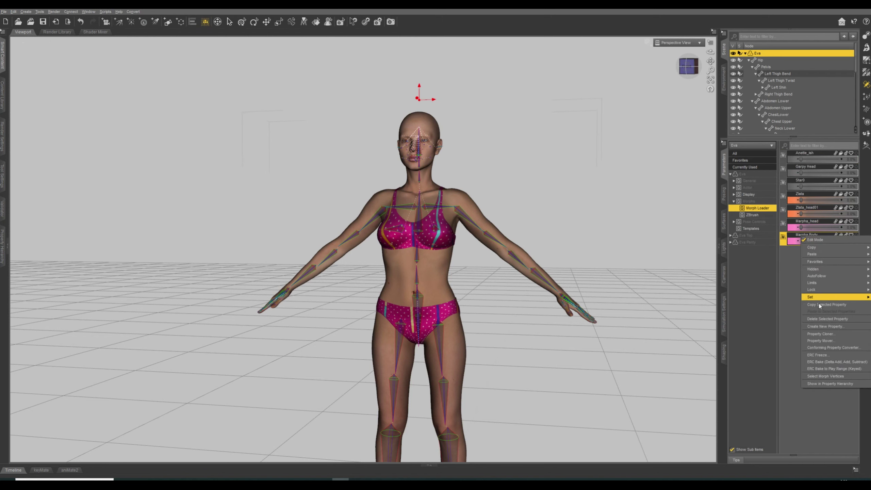
left_click(818, 355)
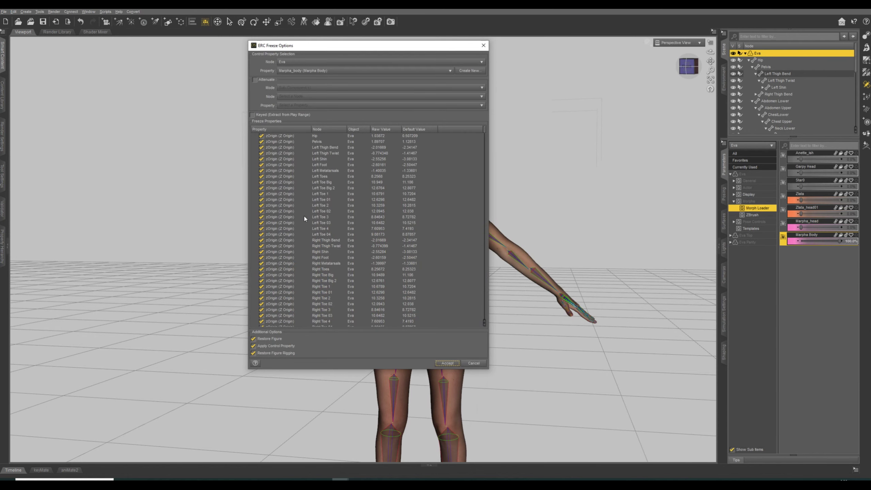
left_click(440, 361)
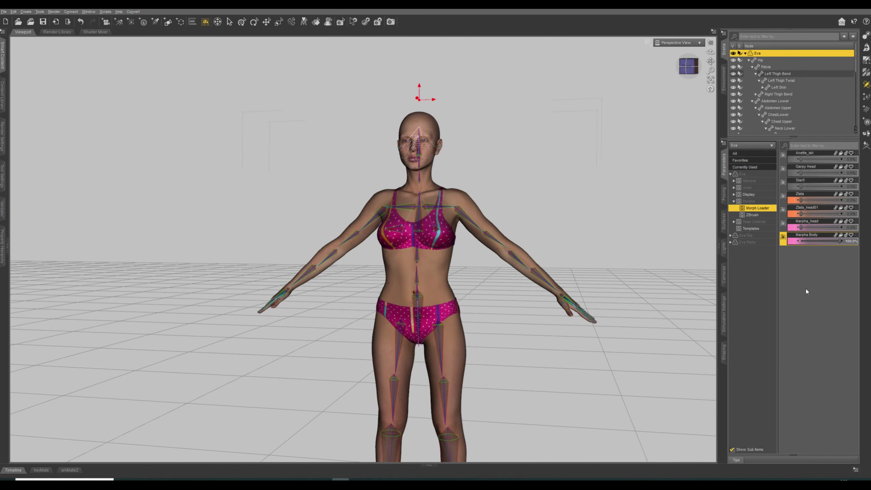
right_click(806, 291)
left_click(819, 296)
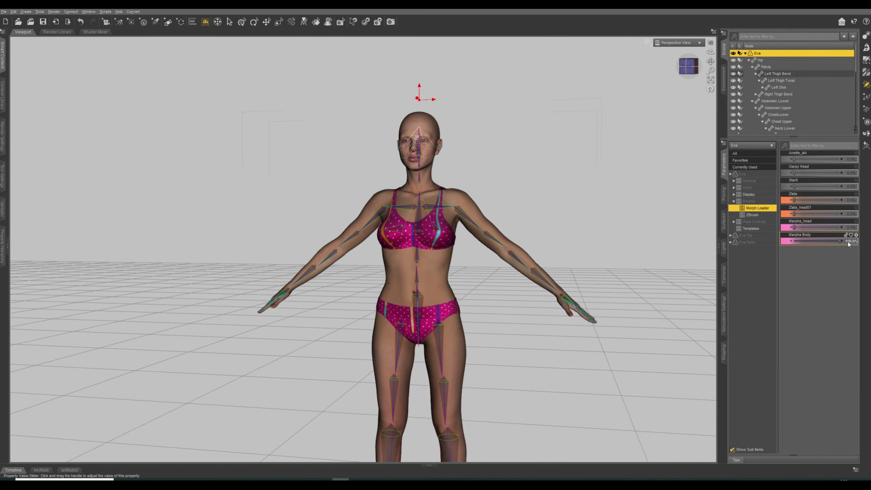
Test the Marpha Body morph by dialing it between 0% and 100%, and leave it at 0%.
left_click(840, 242, "alt")
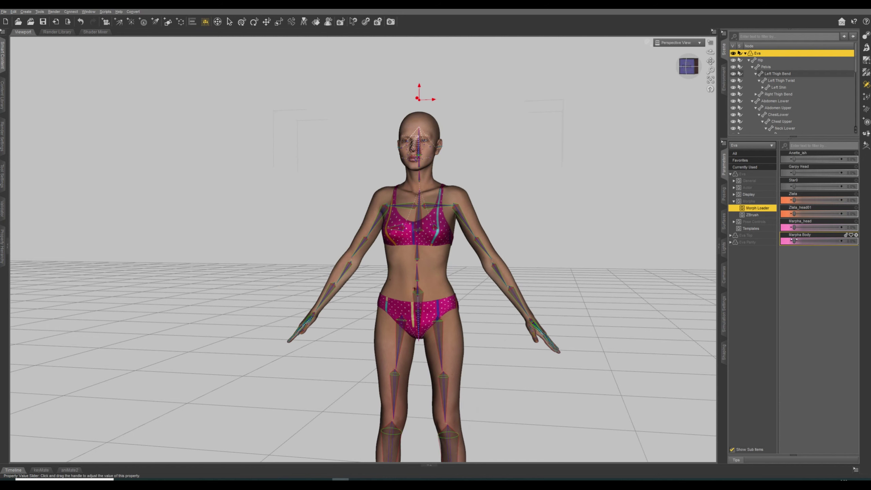
left_click_drag(795, 241, 853, 242)
left_click(853, 242, "alt")
scroll(521, 151, "up", 3)
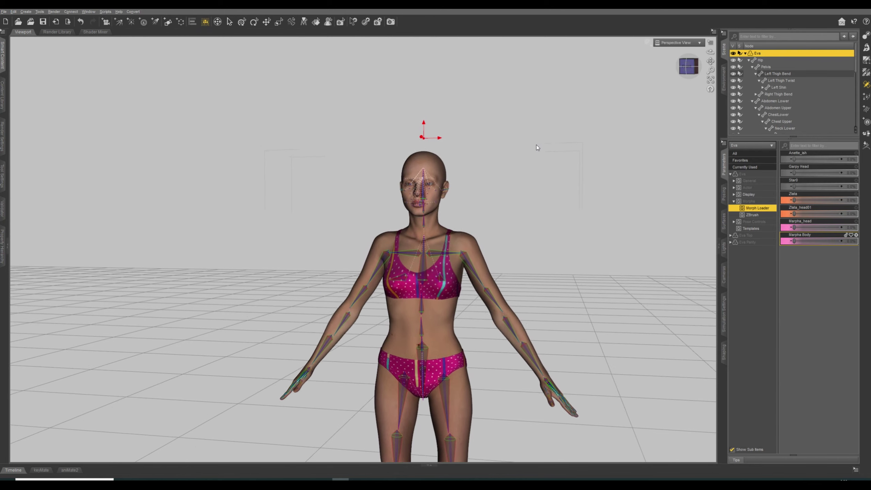
Leave the joint editing tool for Node Selection and dial Eva's Marpha_head morph to 100%.
scroll(540, 147, "up", 2)
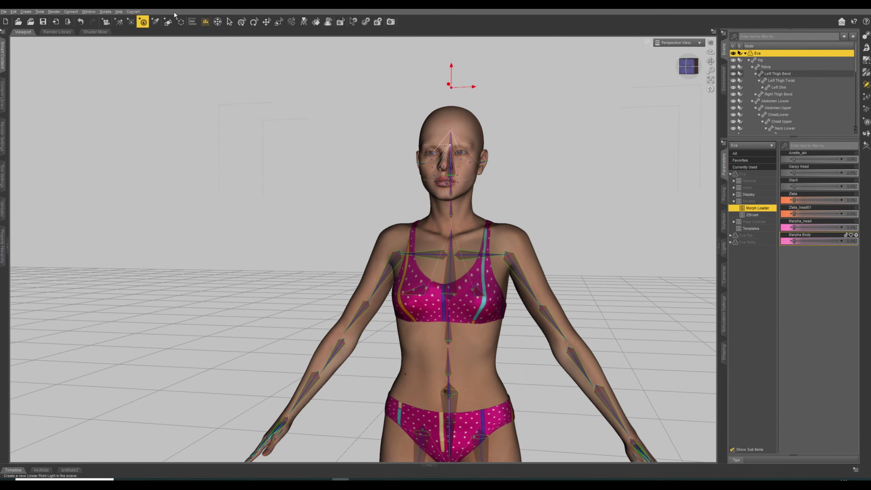
left_click(230, 23)
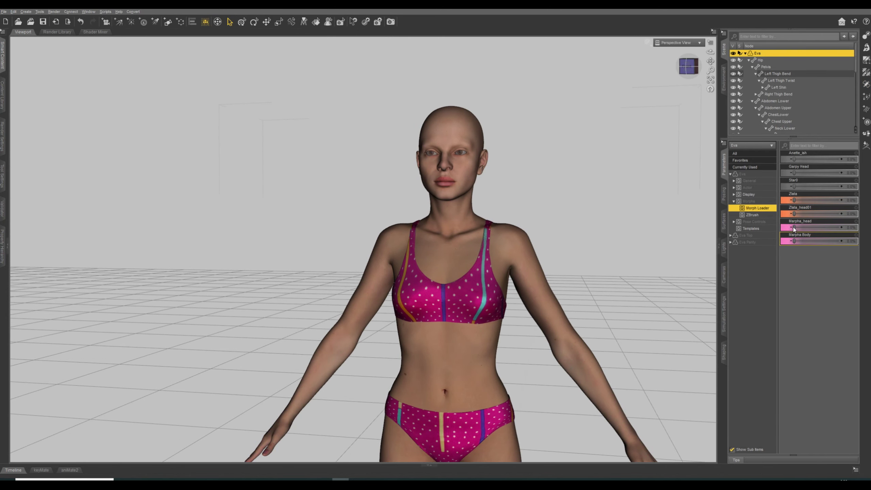
left_click_drag(794, 228, 847, 228)
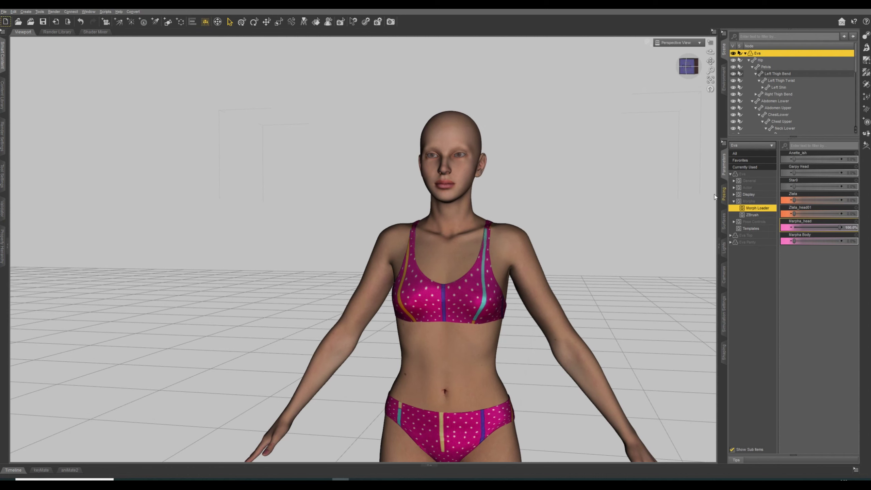
left_click(799, 208)
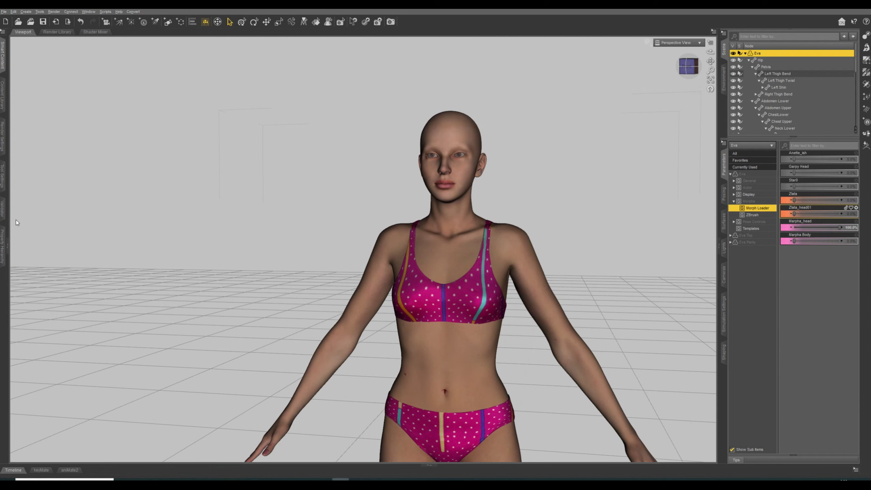
Apply the Model 101 Victoria 8 01 standing pose to Eva and dial the Marpha Body morph to 100%.
left_click(8, 248)
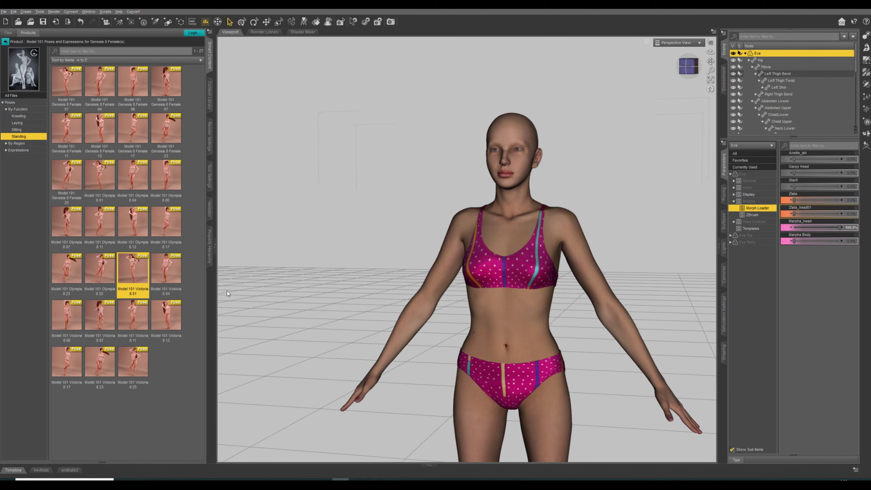
double_click(139, 273)
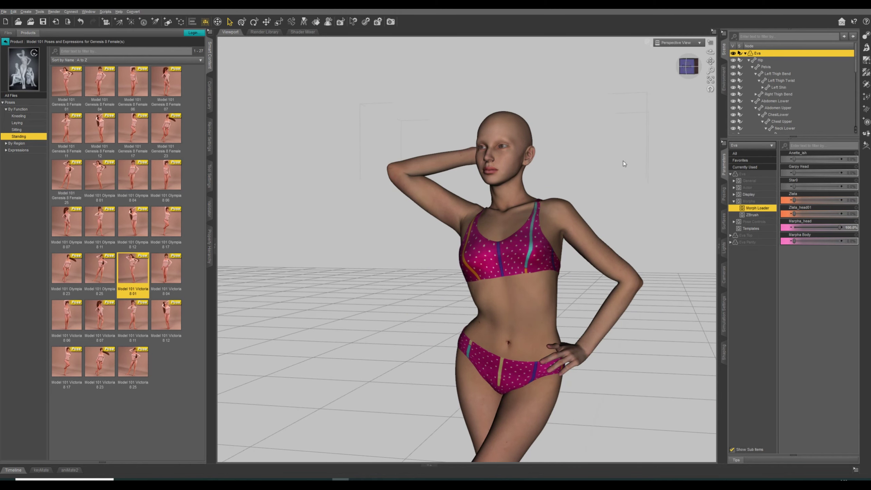
left_click(711, 80)
middle_click_drag(574, 160, 588, 193)
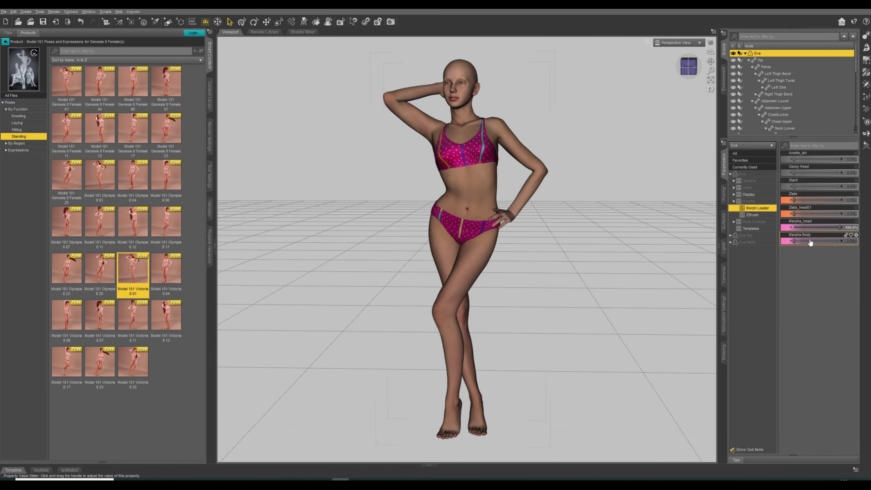
left_click_drag(794, 241, 842, 241)
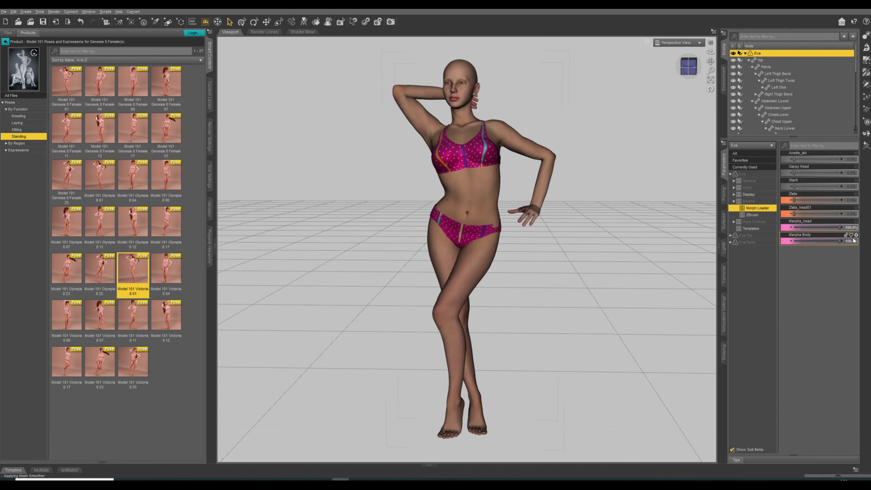
Bring the left hand back to the hip with the Left Shoulder Bend's Bend rotation and slightly adjust the Right Shoulder Bend's Bend.
left_click(525, 148)
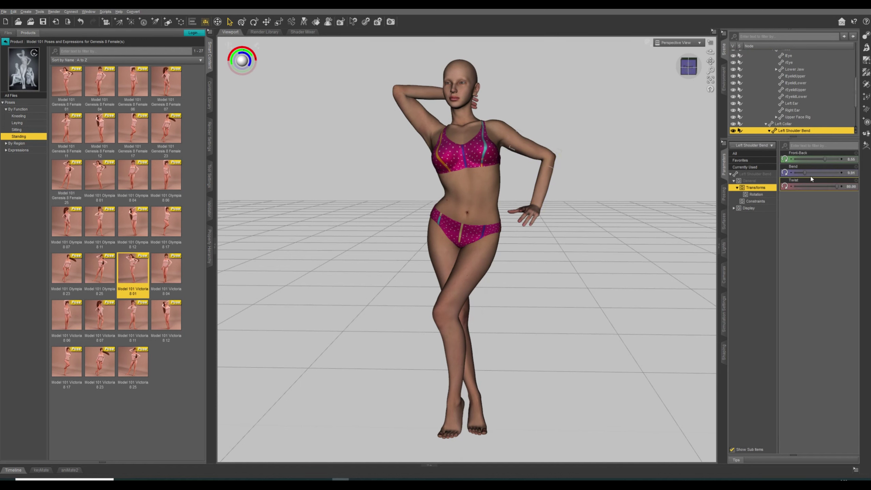
left_click_drag(804, 172, 800, 172)
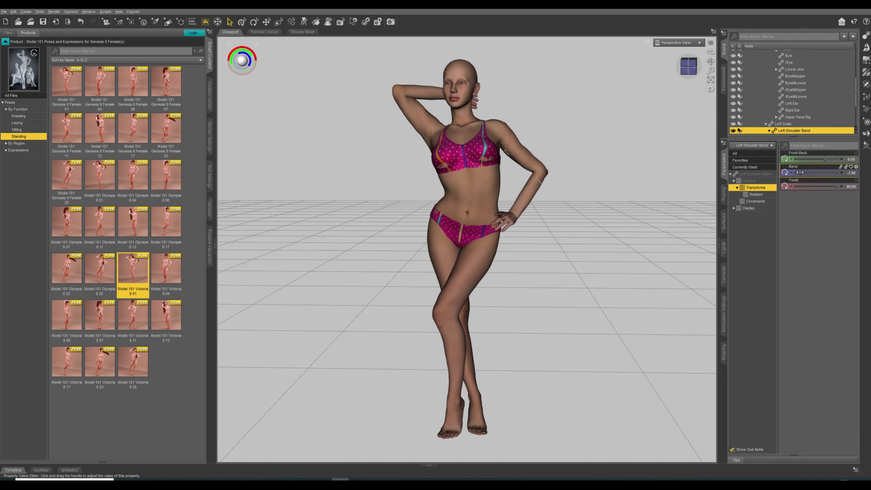
left_click(410, 115)
left_click_drag(812, 173, 811, 172)
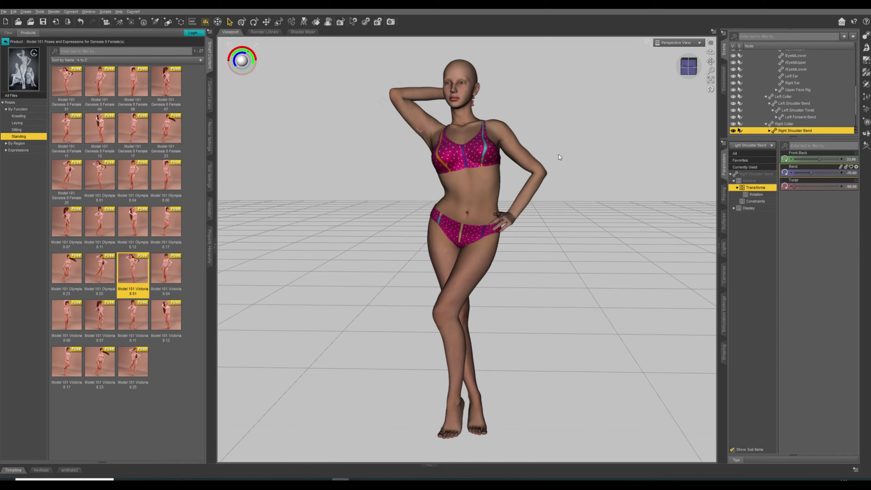
Check the pose from the side and set the Left Shoulder Bend's Front-Back rotation to 14.00.
middle_click_drag(559, 157, 520, 157)
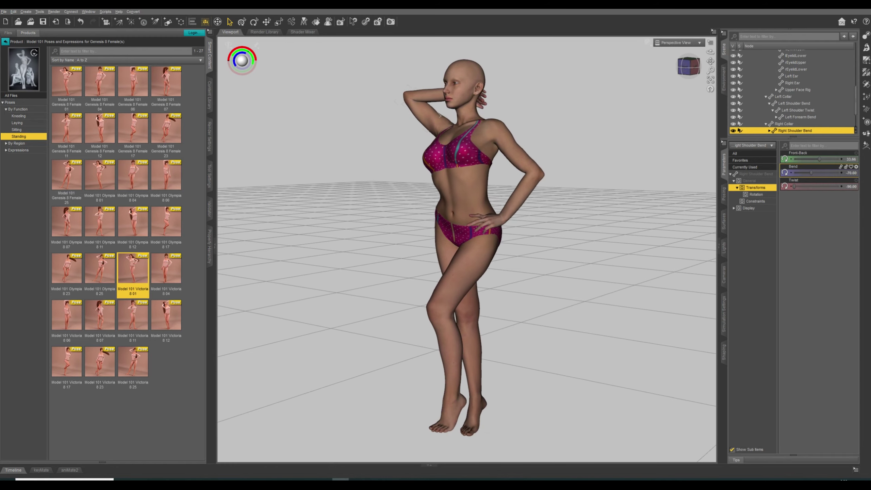
scroll(576, 180, "down", 2)
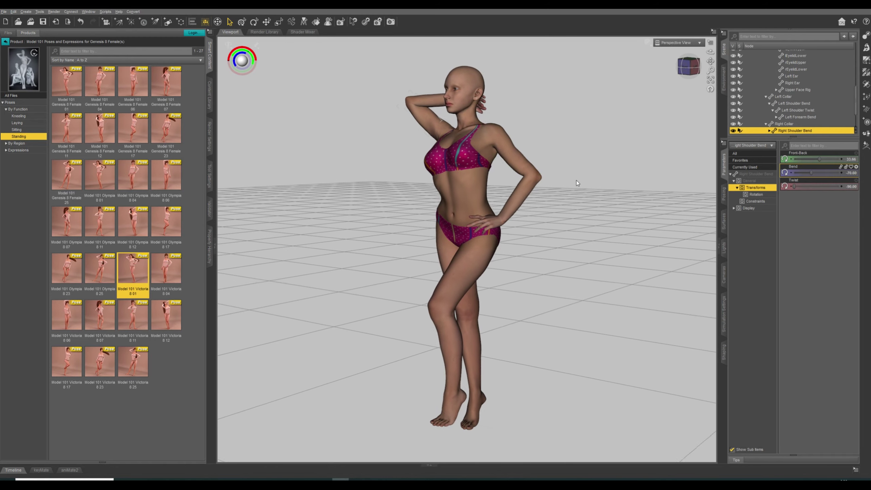
middle_click_drag(560, 190, 528, 194)
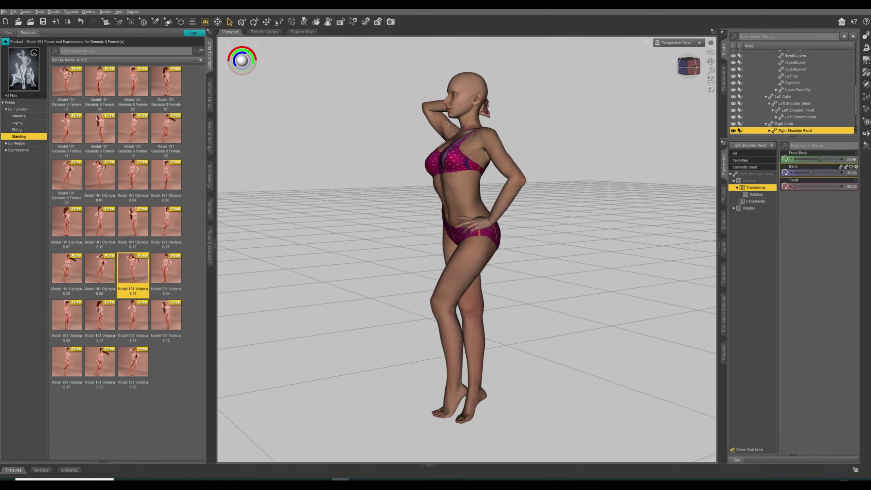
left_click(505, 159)
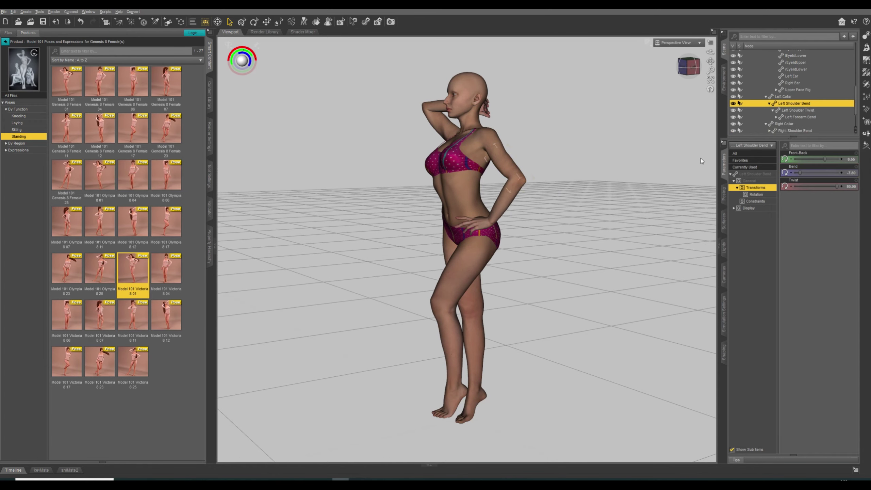
left_click(841, 160)
left_click(841, 160)
left_click(842, 160)
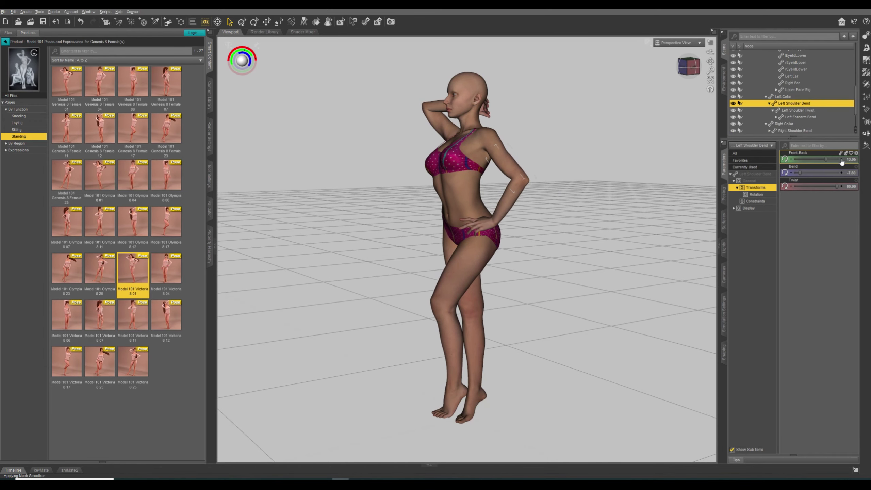
left_click(842, 160)
left_click(841, 160)
Return to the front view and show the aspect frame in the viewport.
middle_click_drag(556, 158, 644, 140)
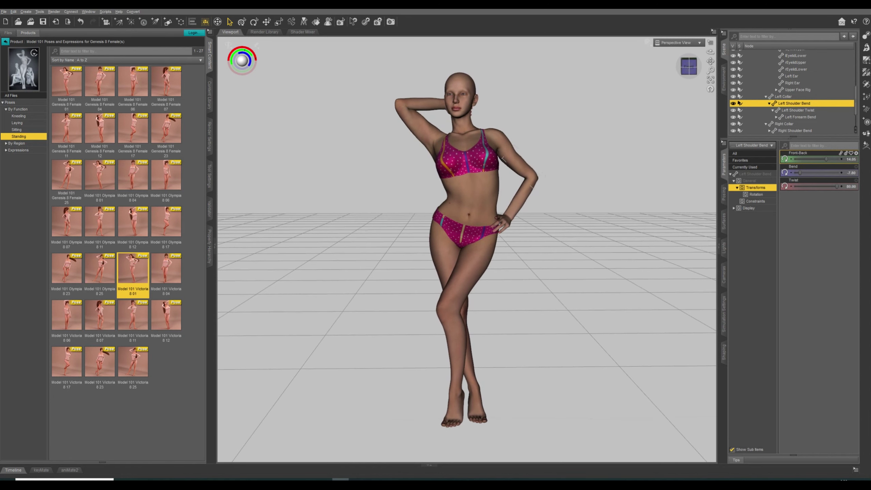
left_click(711, 42)
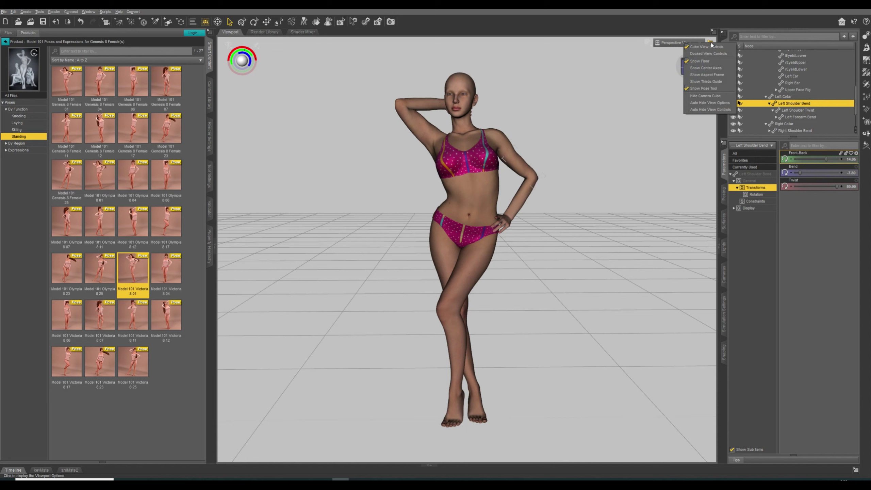
left_click(707, 75)
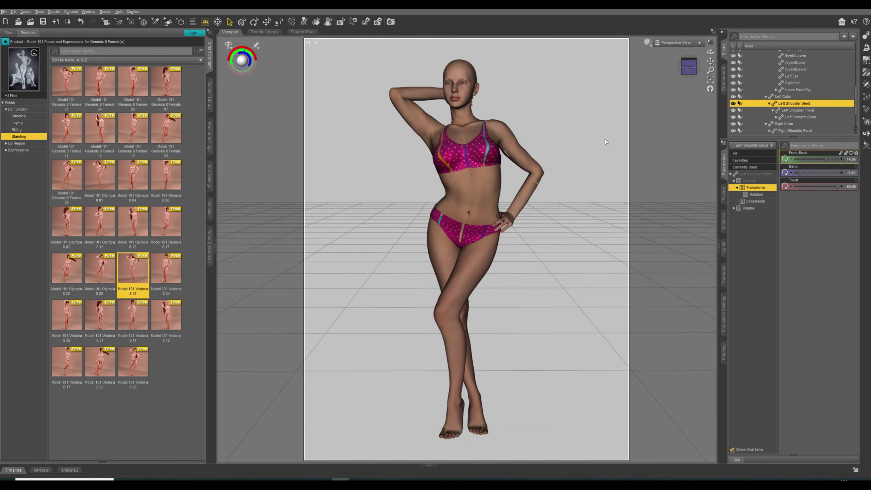
Load Eva Lashes from Eva's Hair folder onto the Eva figure and frame the head to check them.
scroll(783, 80, "up", 10)
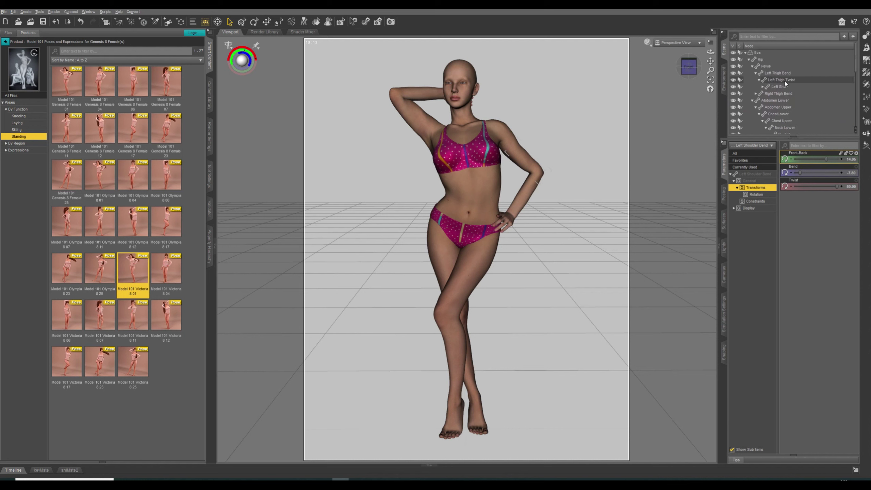
left_click(758, 53)
left_click(210, 96)
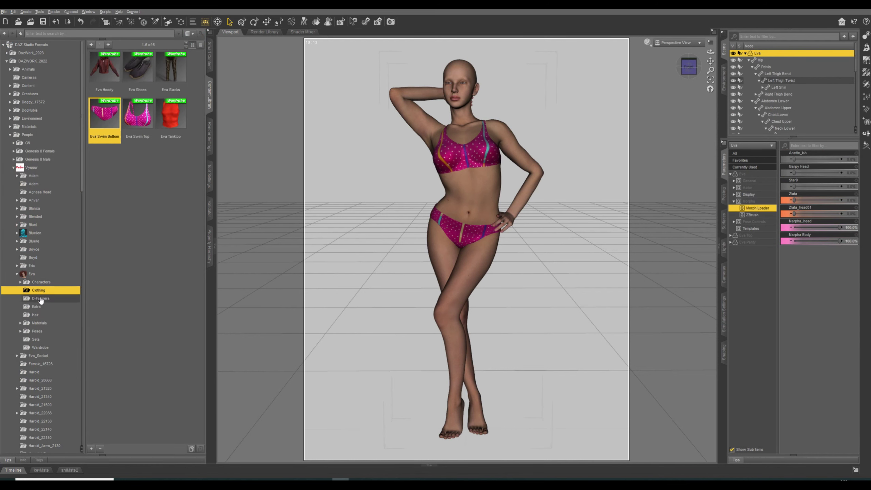
left_click(35, 315)
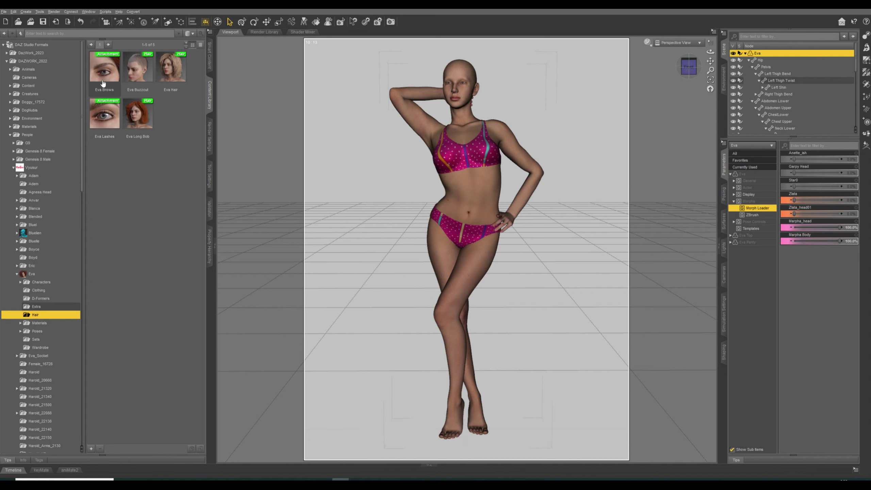
double_click(105, 115)
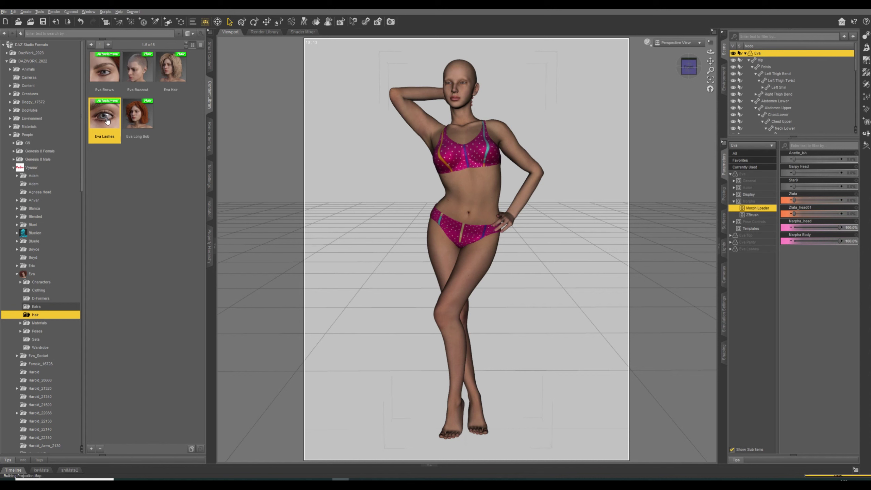
left_click(458, 75)
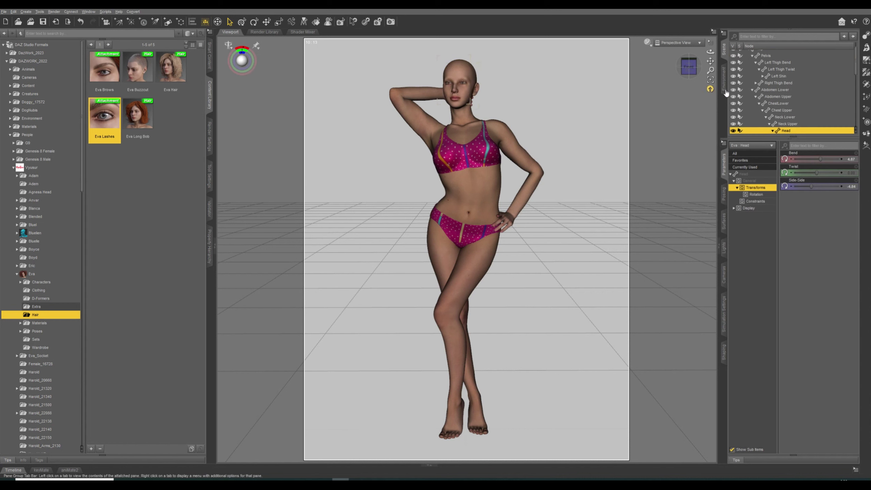
left_click(710, 79)
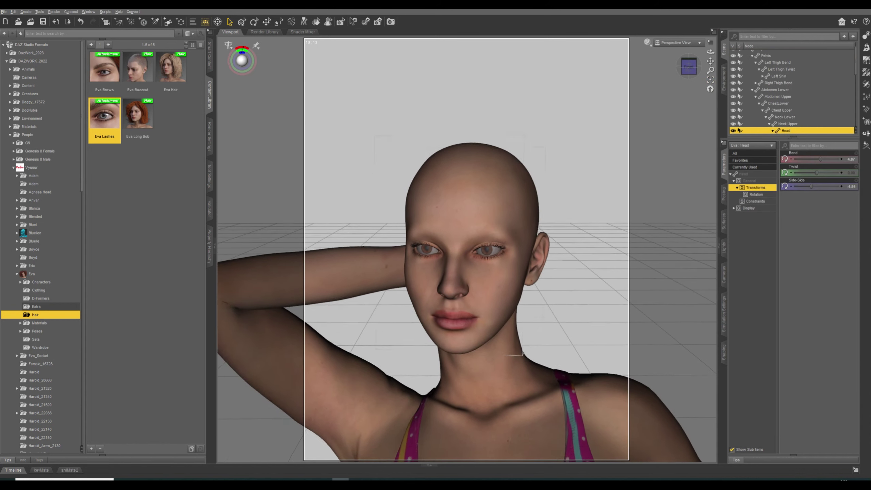
scroll(792, 87, "up", 1)
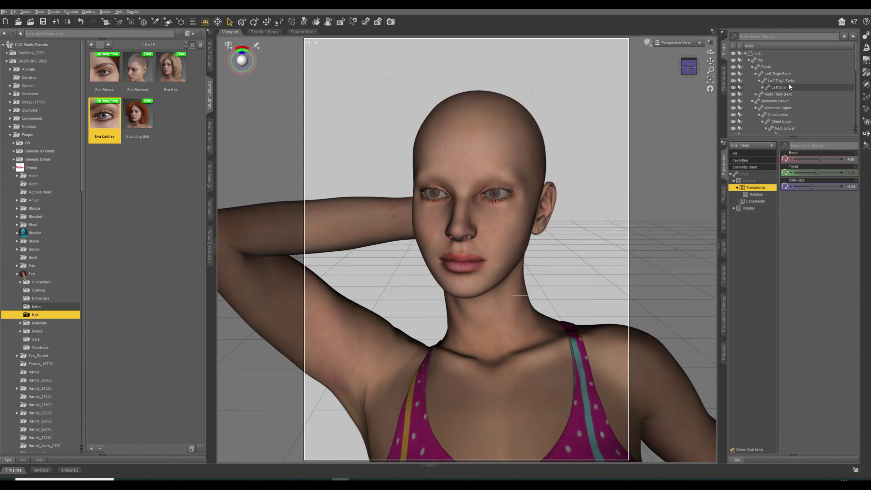
Load Nyja Brows from Eva's Characters/Nyja Hair folder onto the Eva figure and view the face from the front.
left_click(759, 53)
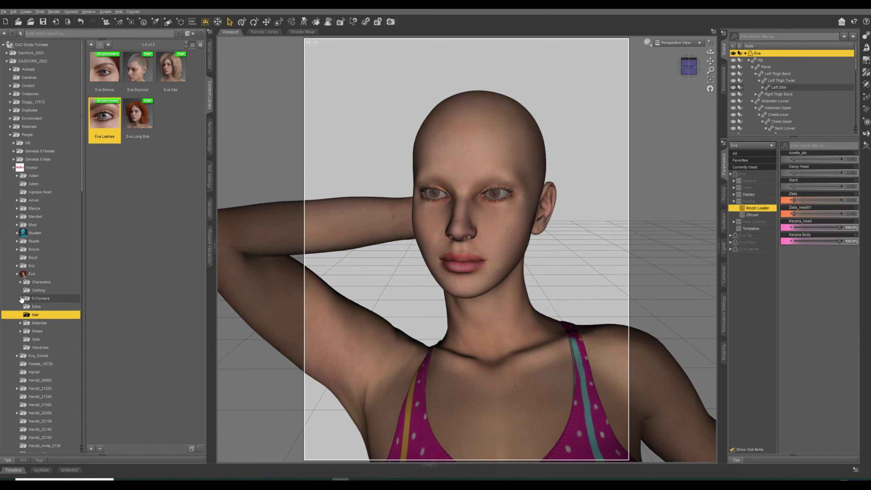
left_click(20, 283)
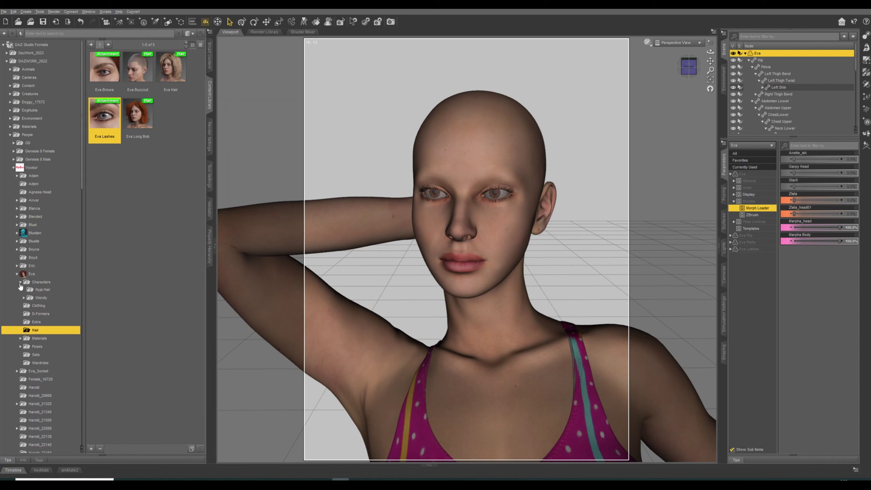
left_click(42, 290)
double_click(107, 68)
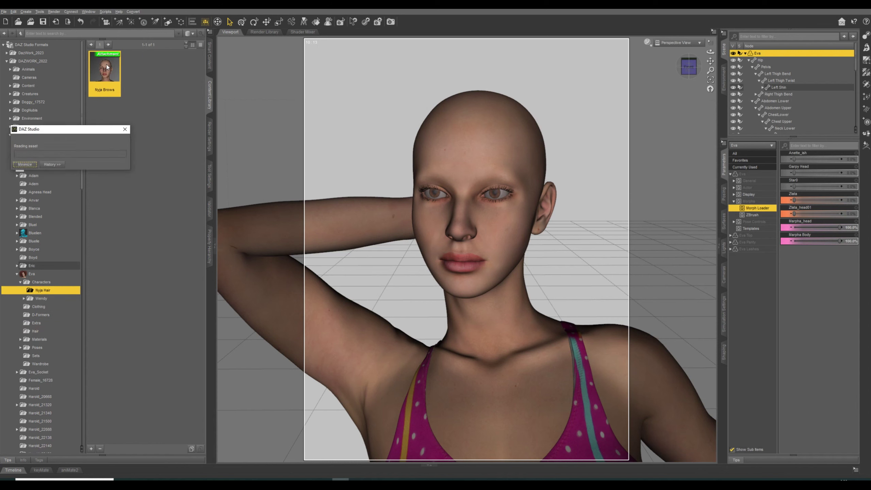
left_click_drag(549, 206, 578, 197, "ctrl+alt")
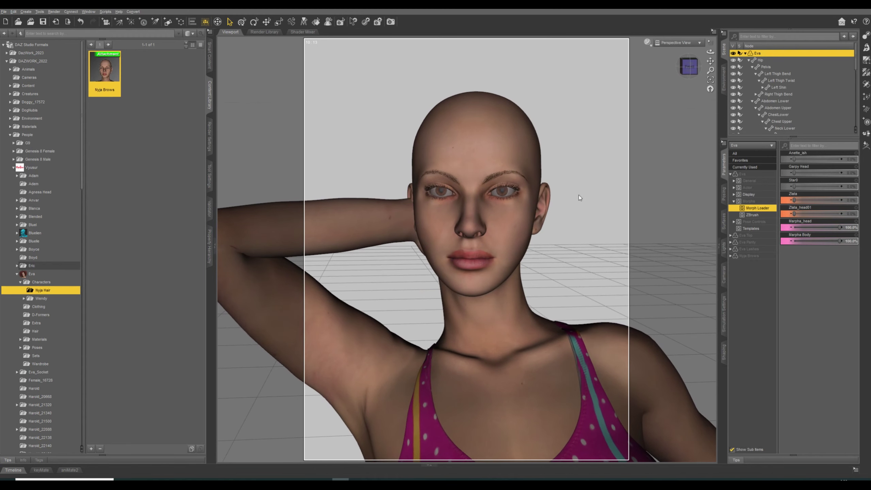
Refine the raised right arm with the Right Shoulder Bend's Twist and the Right Collar's Front-Back rotation.
left_click(317, 301)
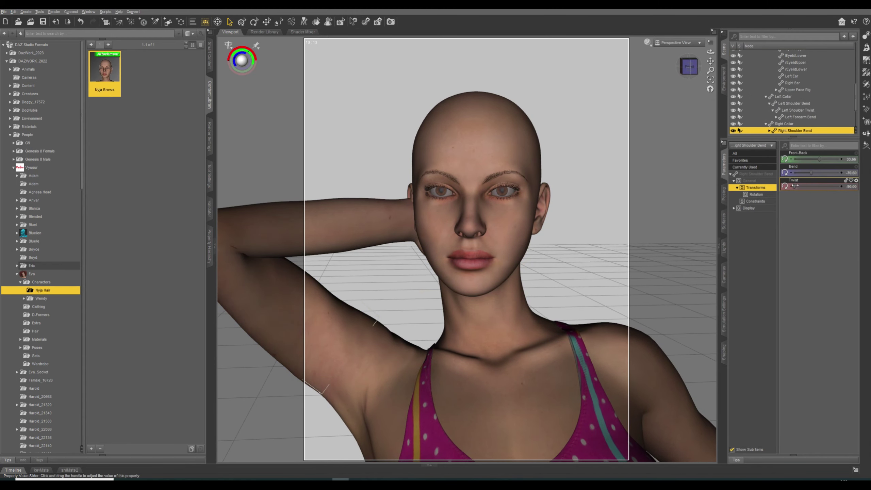
left_click_drag(795, 187, 793, 186)
left_click(389, 384)
left_click_drag(816, 175, 804, 173)
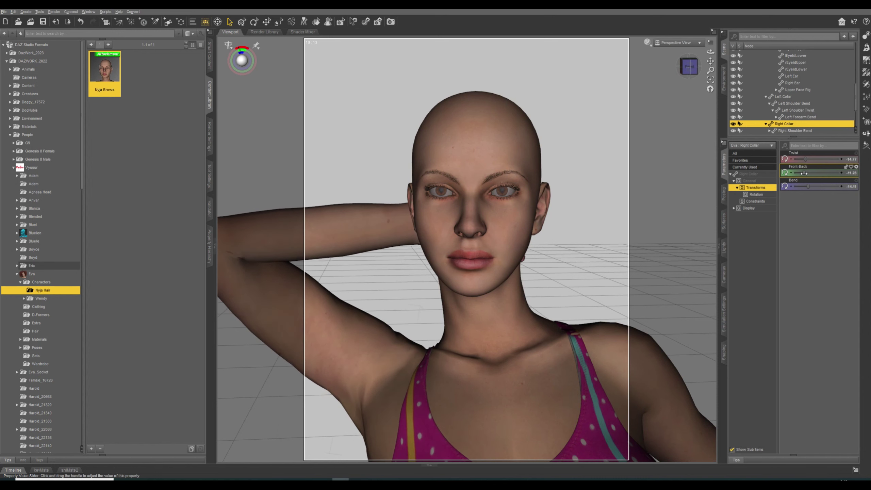
scroll(618, 221, "down", 4)
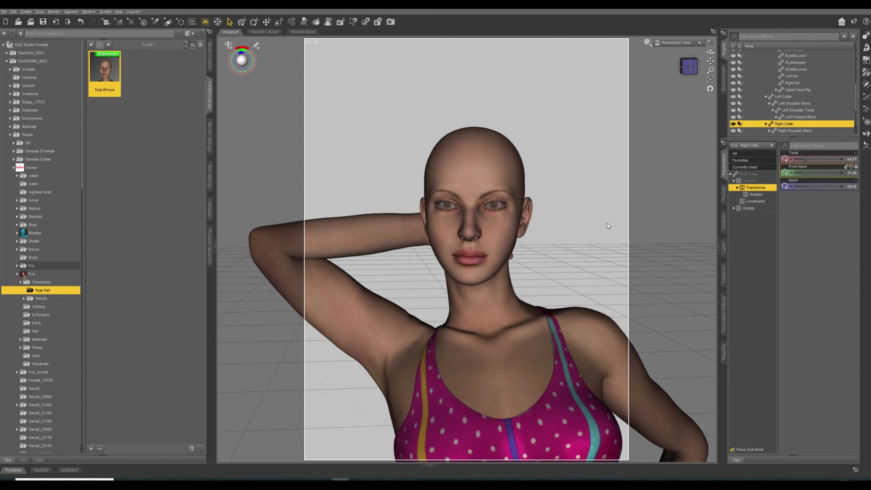
scroll(607, 227, "down", 2)
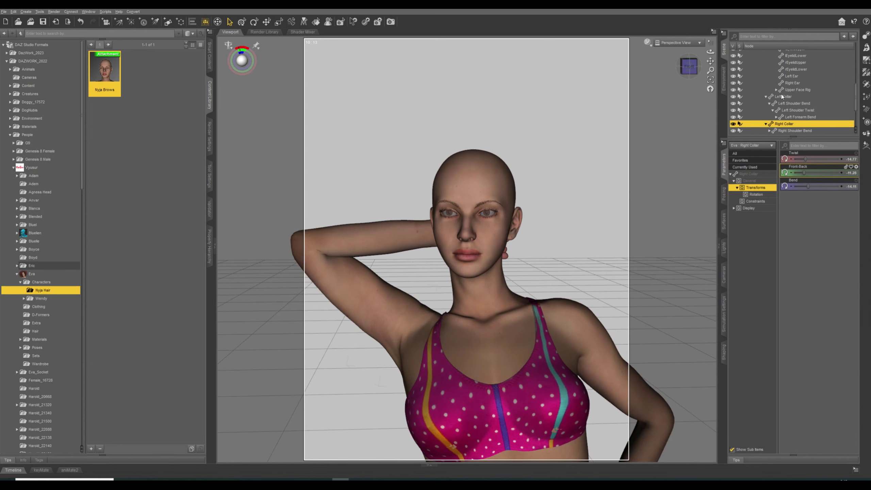
scroll(782, 96, "up", 10)
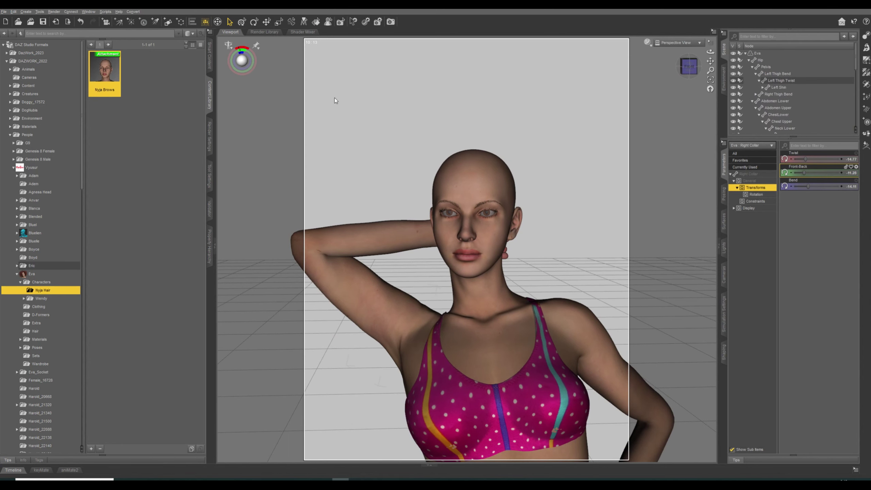
Frame the full Eva figure in the viewport and turn on the Iray preview.
left_click(209, 66)
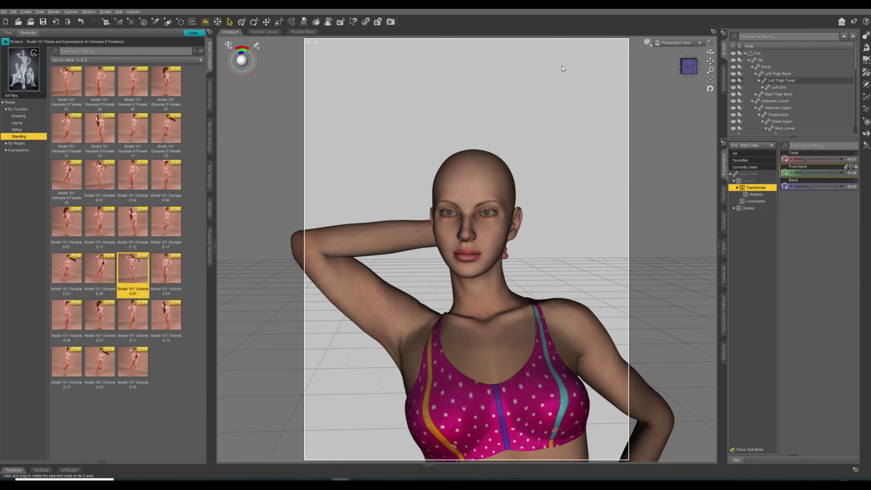
left_click(758, 53)
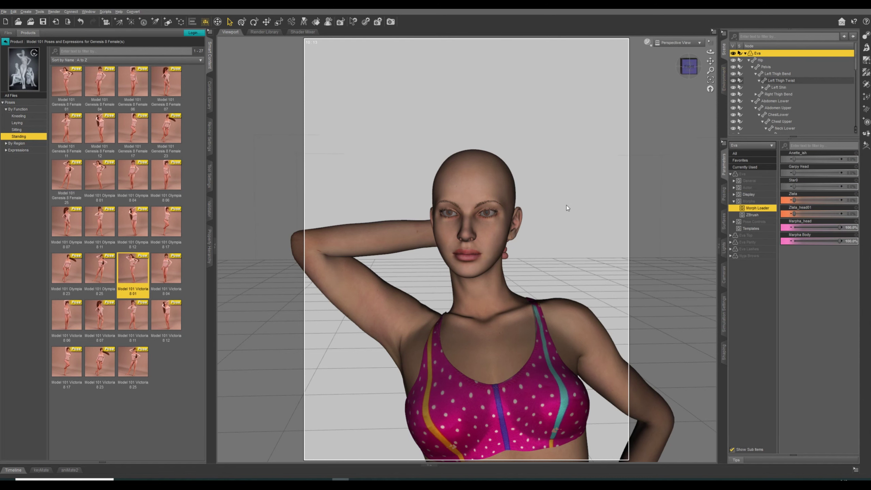
middle_click_drag(567, 205, 564, 198)
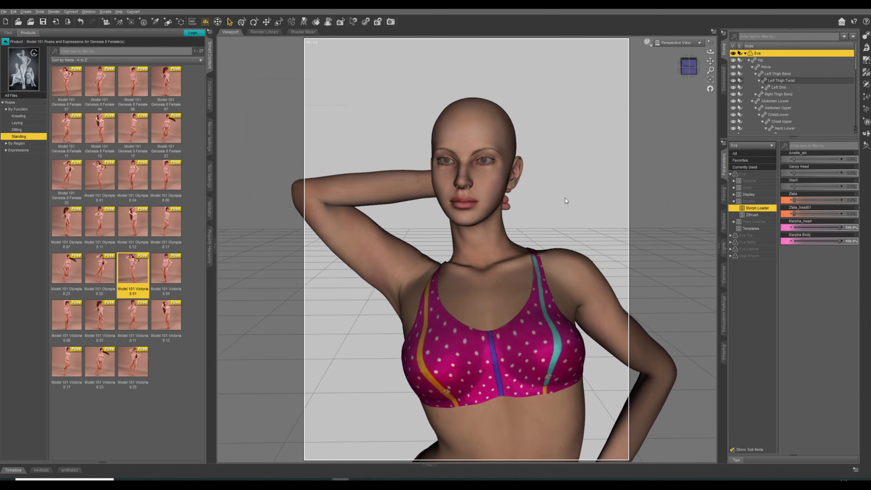
left_click(711, 80)
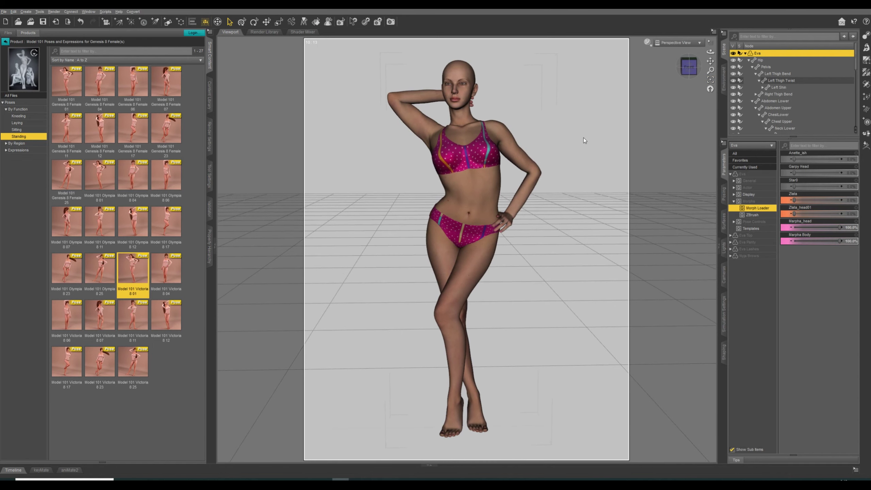
key("ctrl+0")
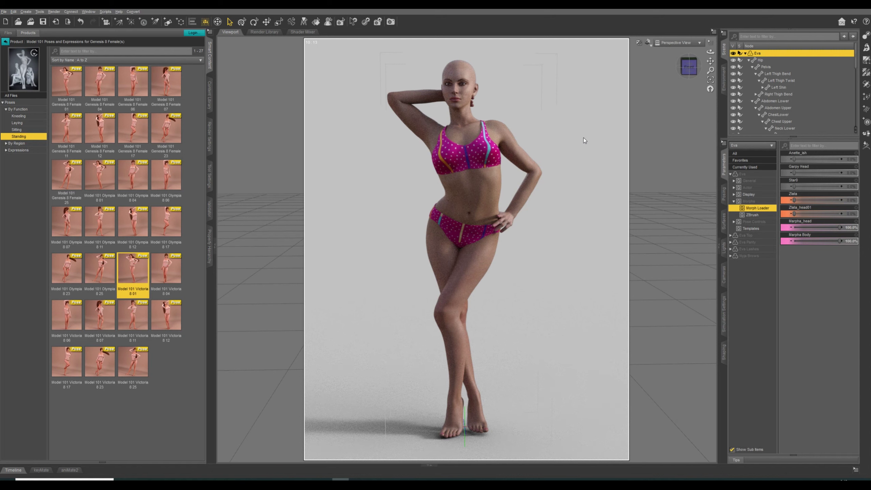
In the Environment render settings, set Dome Rotation to about 59.43 and Ground Position Mode to Manual.
left_click(209, 137)
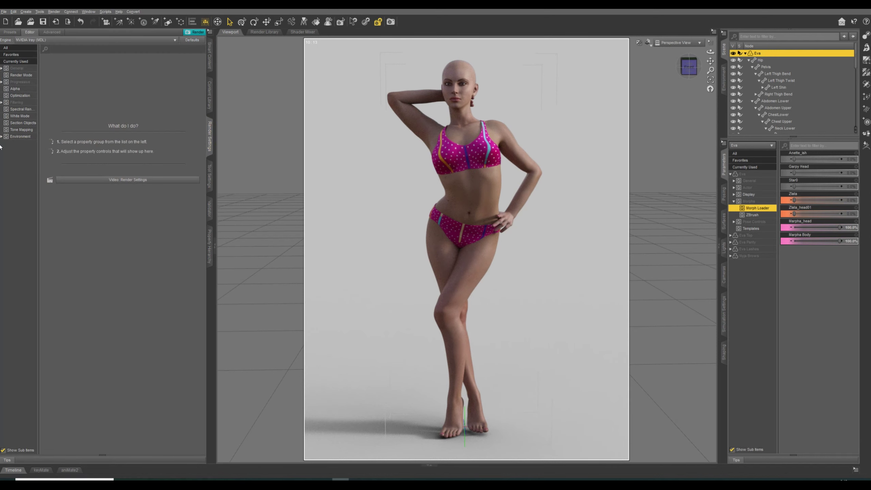
left_click(13, 136)
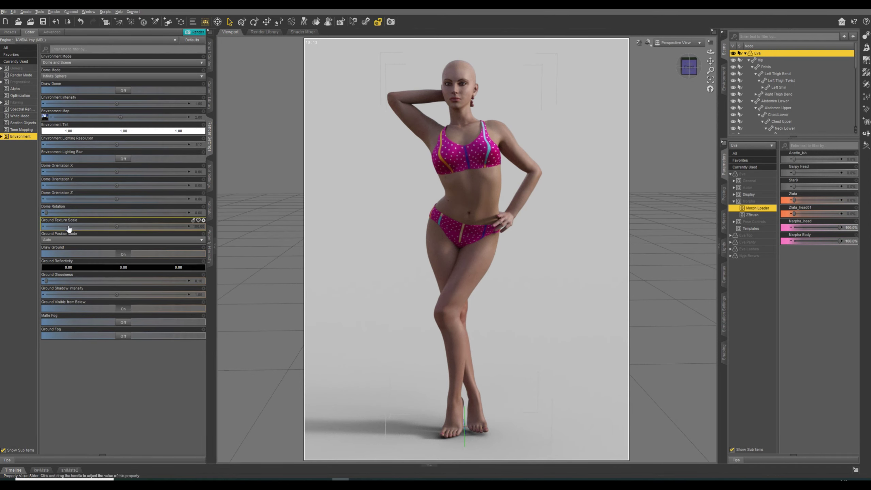
left_click(69, 213)
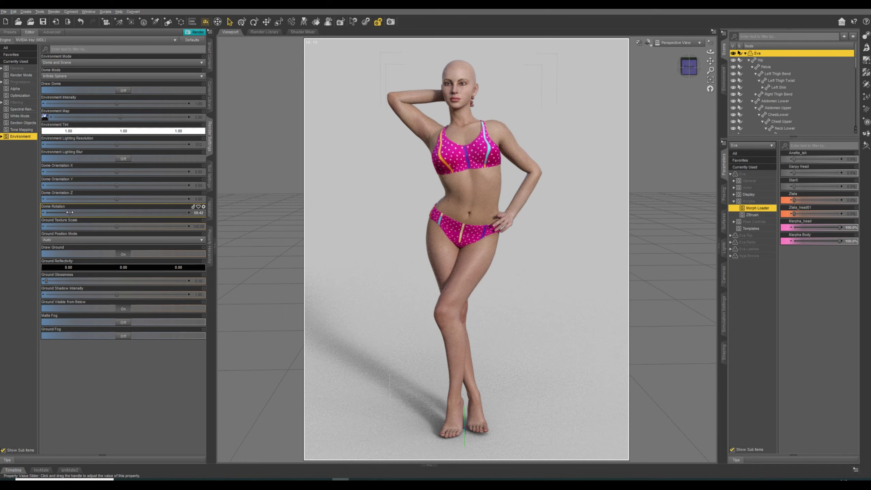
middle_click_drag(585, 232, 535, 246)
left_click(71, 243)
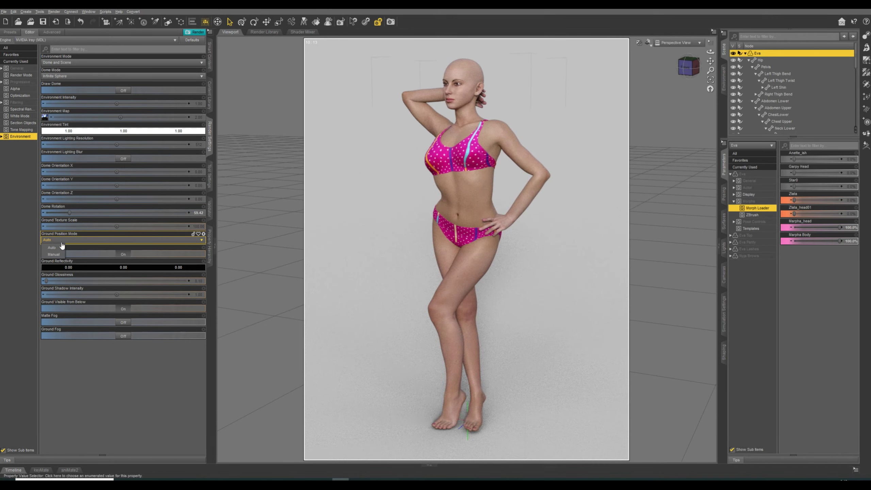
left_click(55, 252)
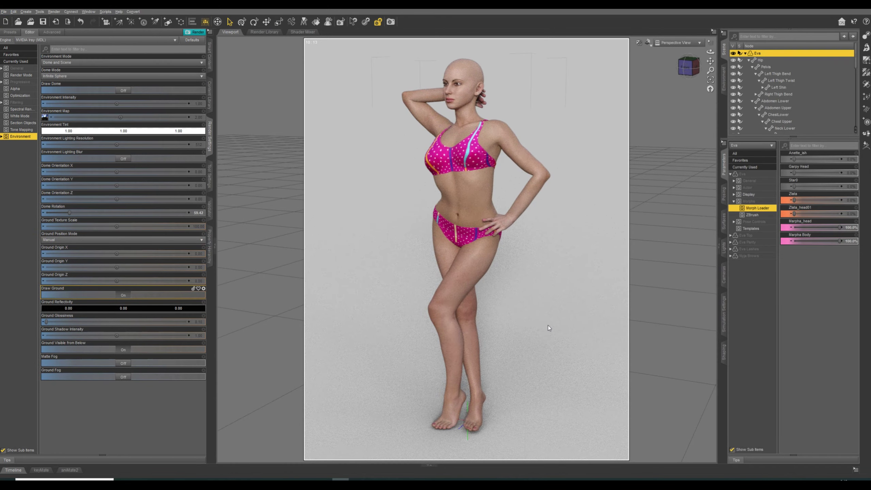
middle_click_drag(548, 328, 583, 317)
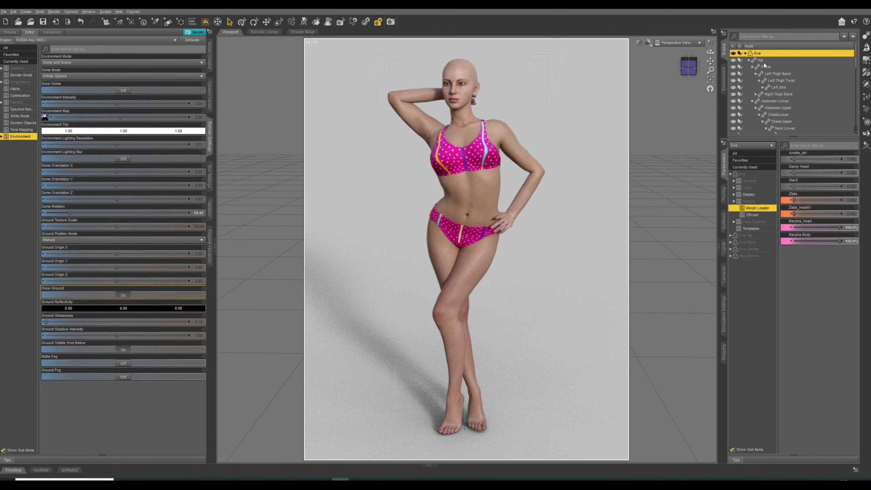
Lower the Hip slightly with Y Translate and fine-tune the Right Thigh Bend's Side-Side rotation to improve the foot contact.
left_click(761, 61)
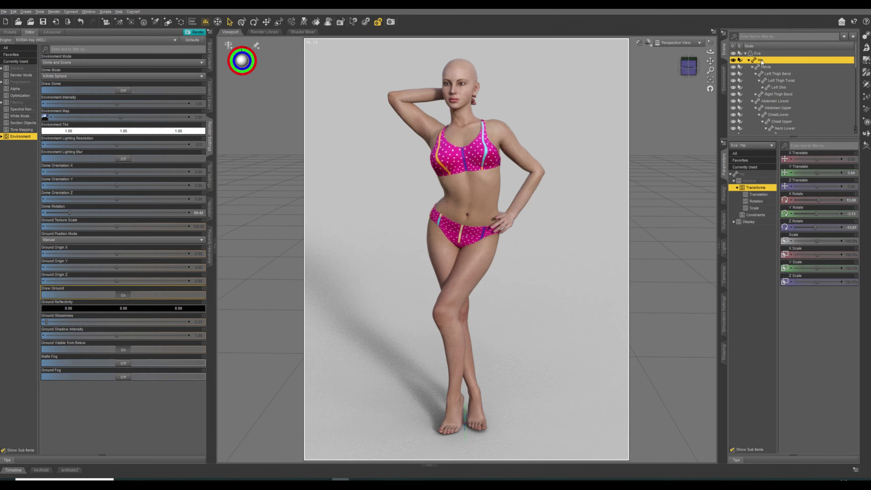
left_click(789, 173)
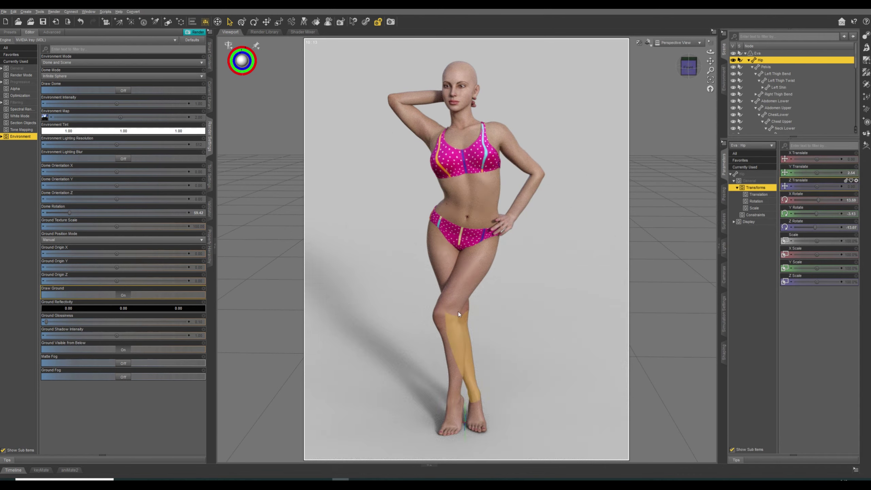
left_click(444, 275)
left_click(791, 173)
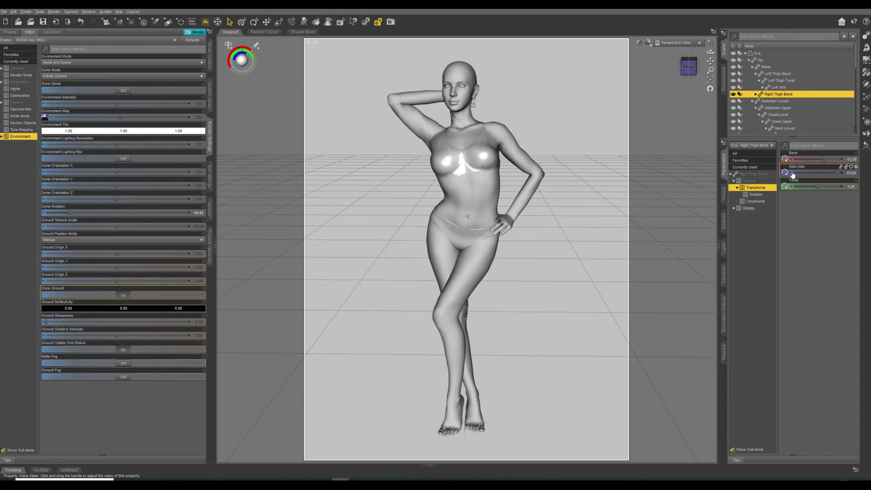
left_click(791, 173)
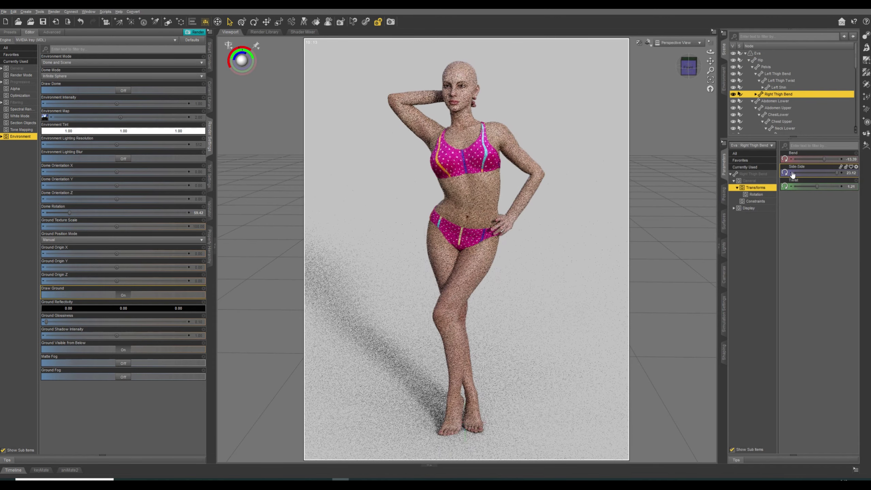
left_click(792, 174)
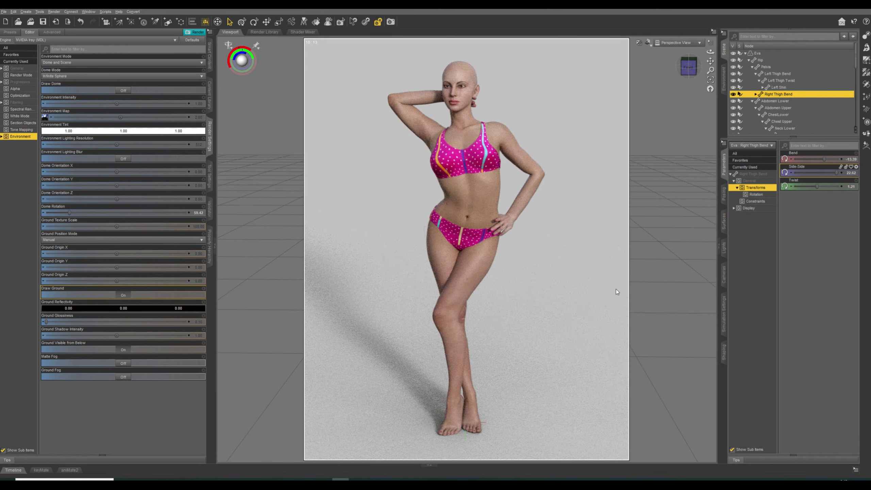
left_click_drag(569, 281, 582, 267, "ctrl+alt")
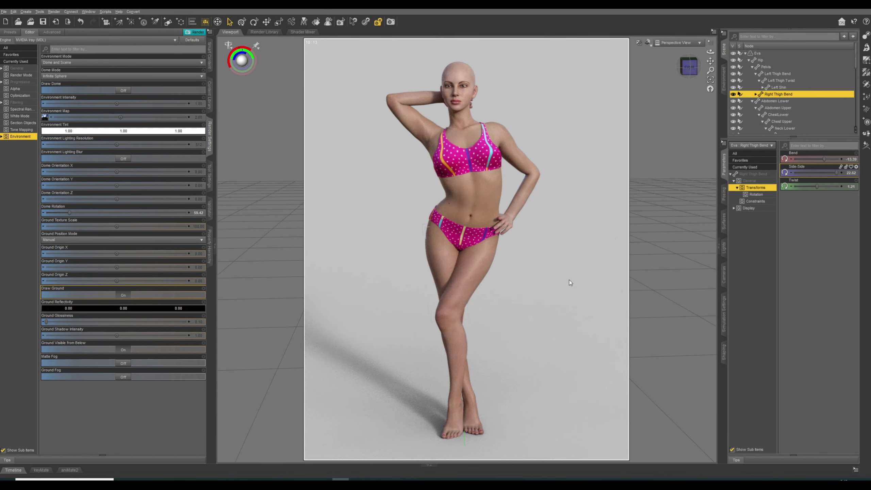
scroll(569, 280, "up", 1)
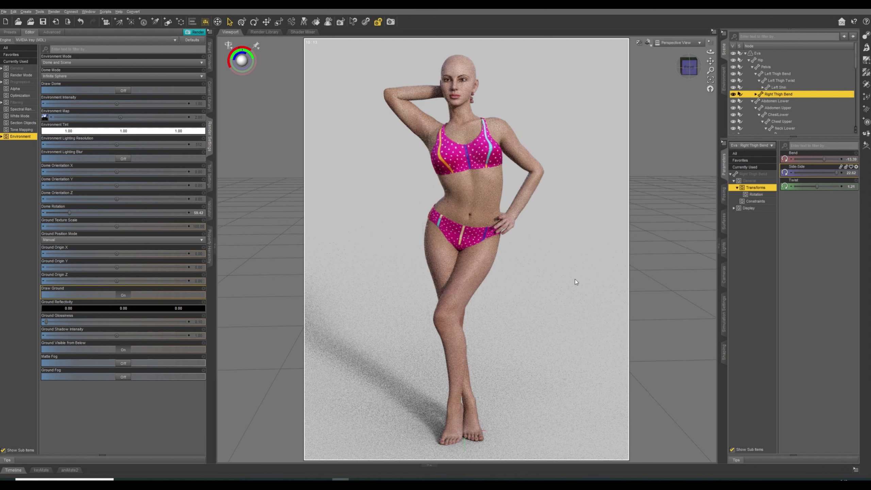
Turn off the Iray preview and load Eva Long Bob from Eva's Hair folder onto the Eva figure.
left_click(757, 53)
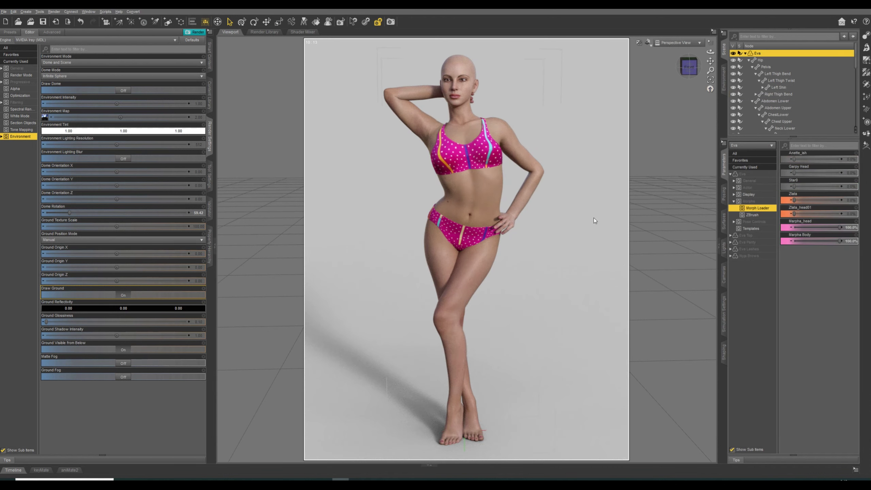
key("ctrl+9")
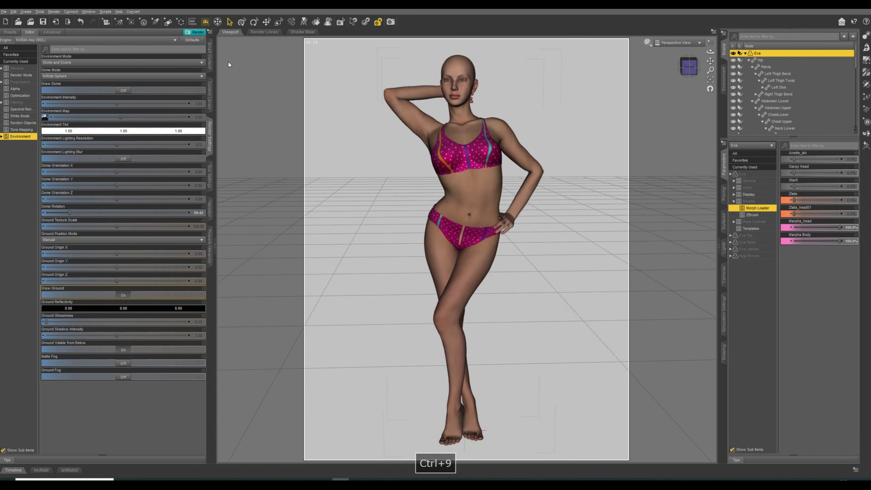
left_click(209, 95)
left_click(35, 331)
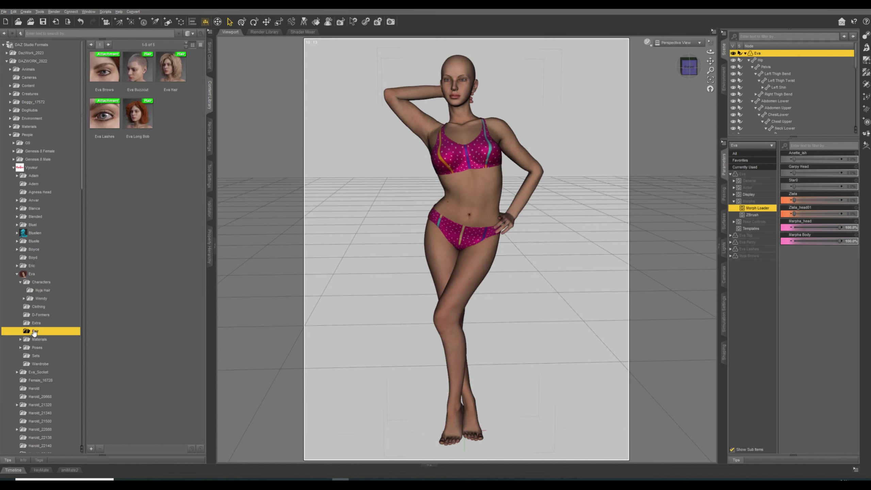
double_click(143, 114)
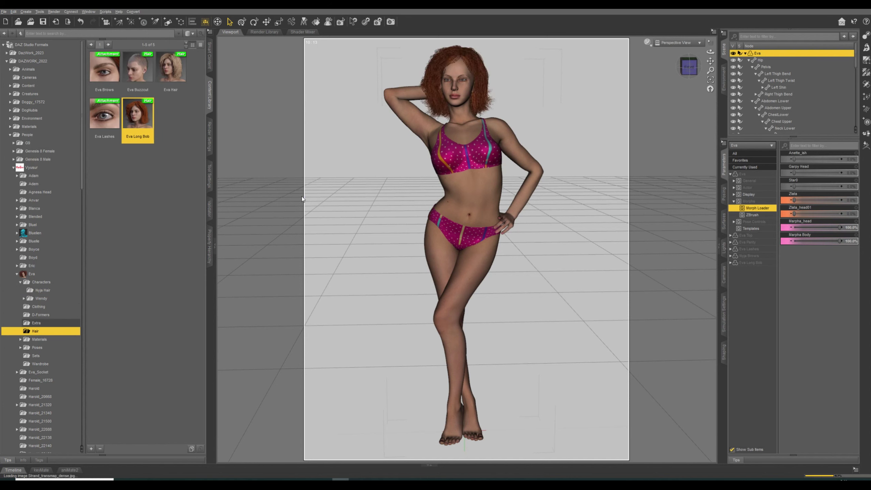
Frame the head and upper body and preview the new hair in Iray.
left_click(459, 85)
left_click(711, 81)
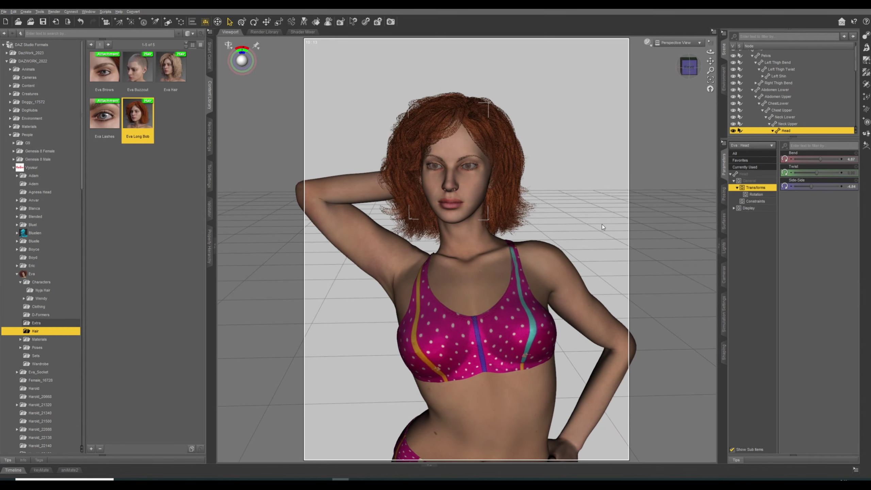
key("ctrl+0")
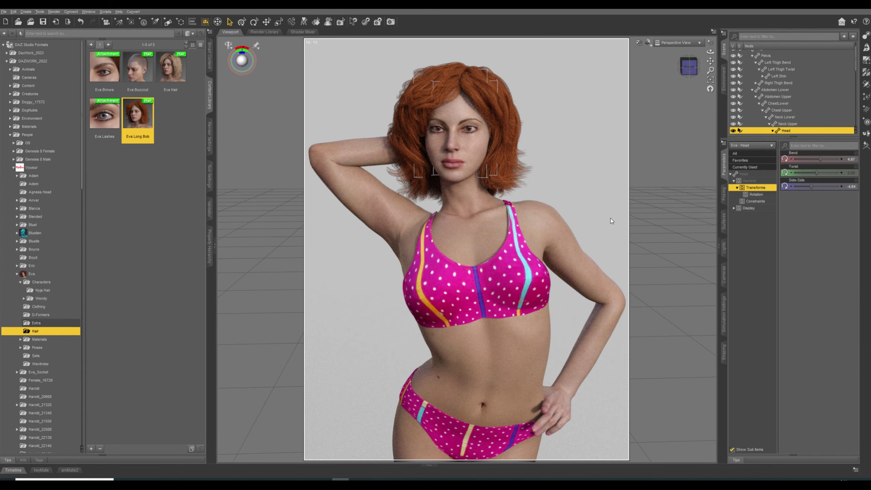
Leave the Iray preview and start a full render of the framed figure.
key("ctrl+9")
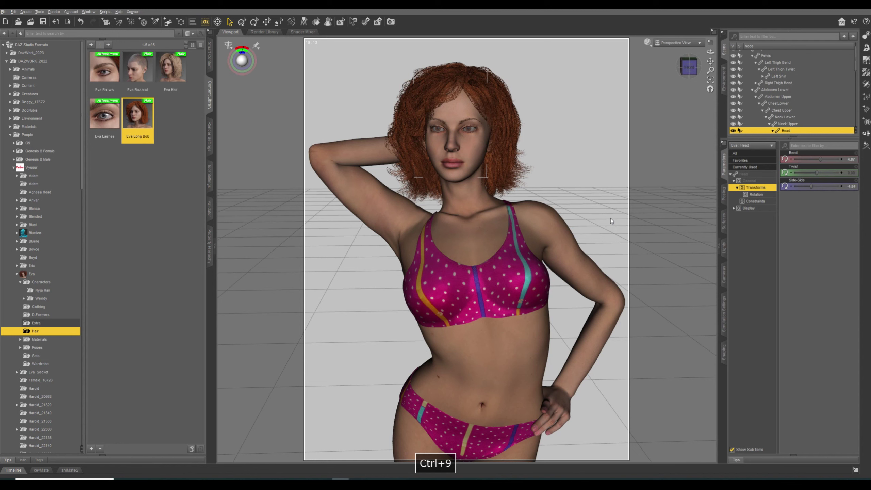
key("F12")
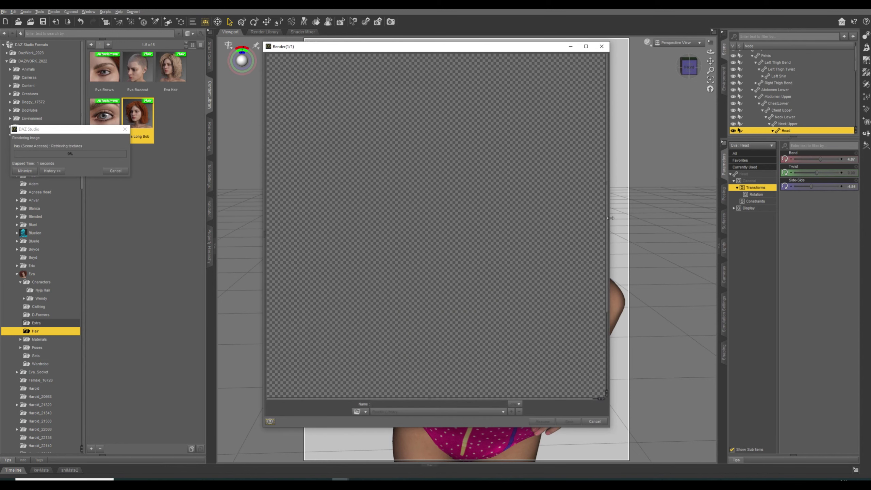